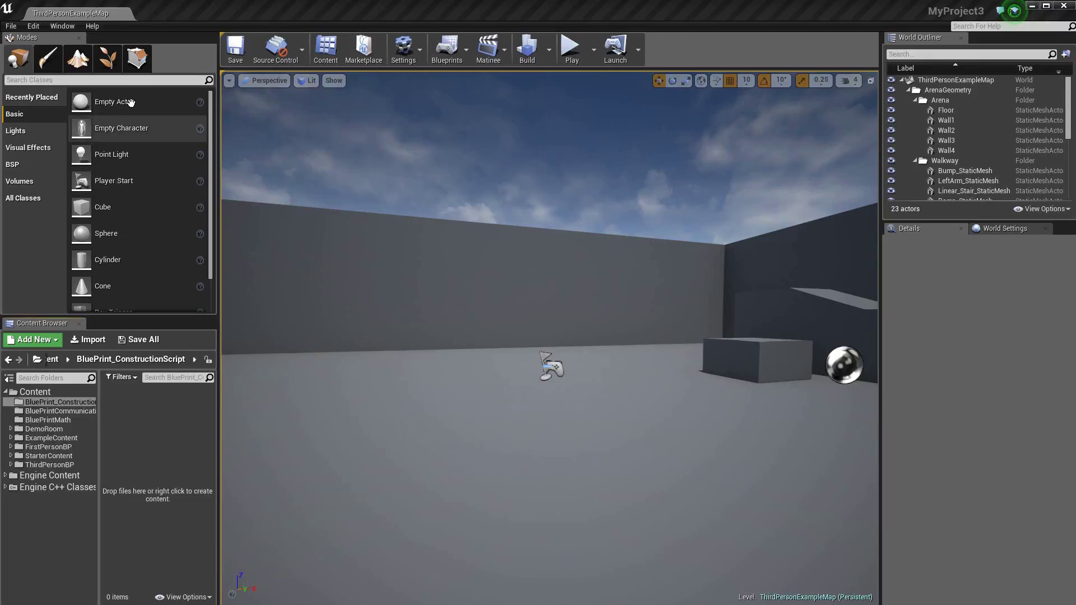
# Place an empty Actor in the level and add a StaticMesh component under its DefaultSceneRoot.
pyautogui.moveTo(130, 102)
pyautogui.mouseDown()
pyautogui.moveTo(466, 384)
pyautogui.moveTo(480, 409)
pyautogui.mouseUp()
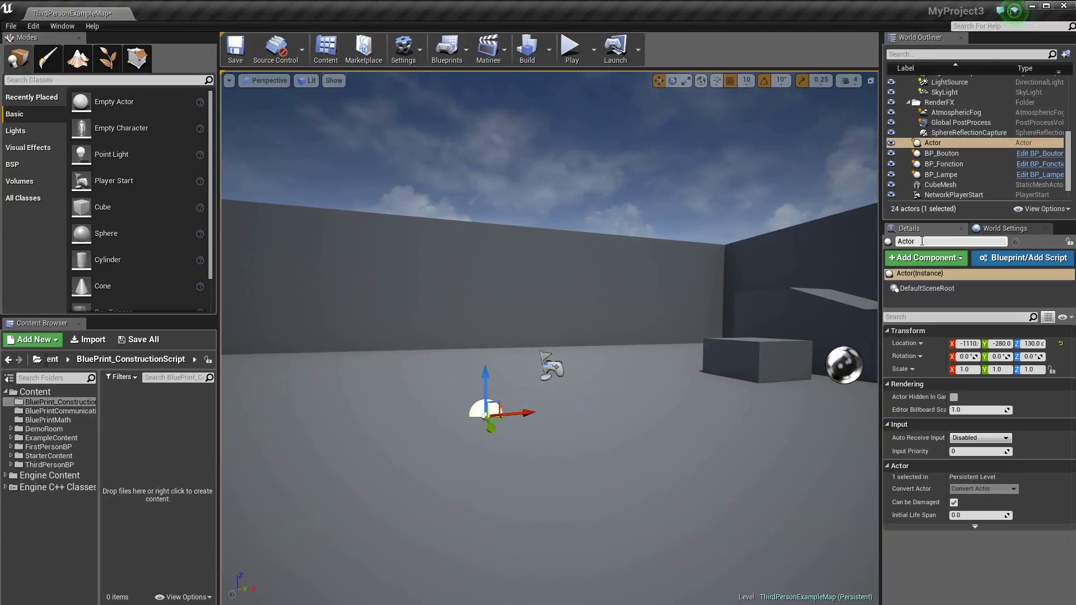
pyautogui.click(481, 409)
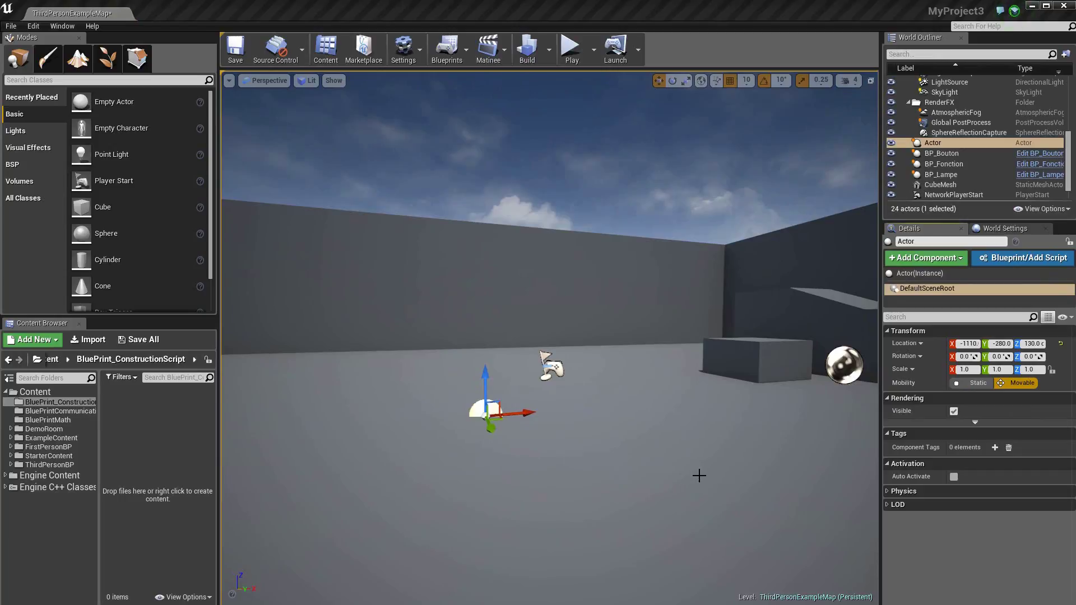
pyautogui.click(931, 259)
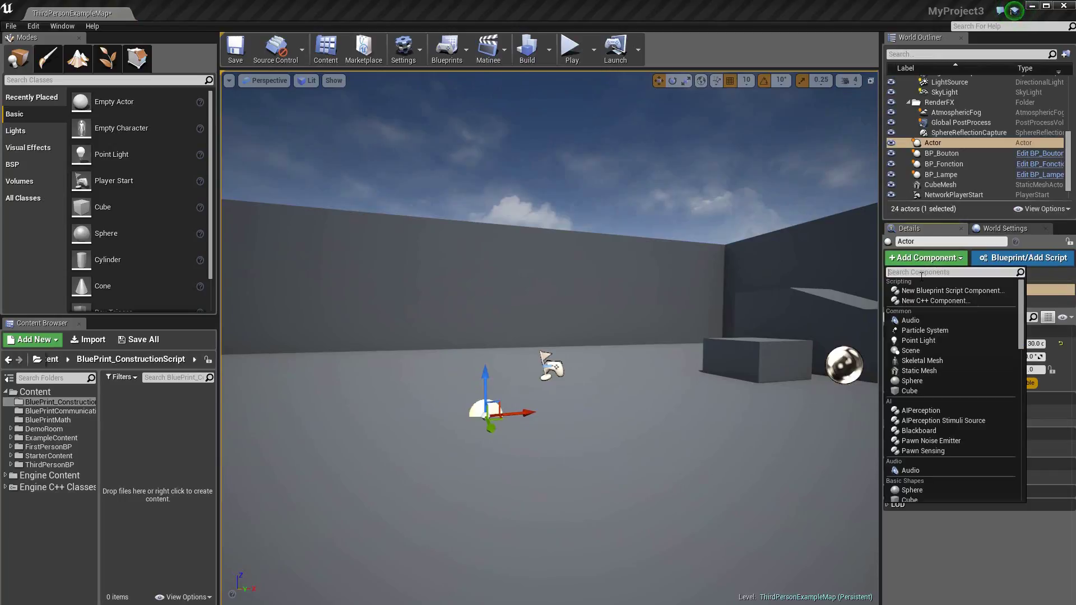
pyautogui.click(926, 371)
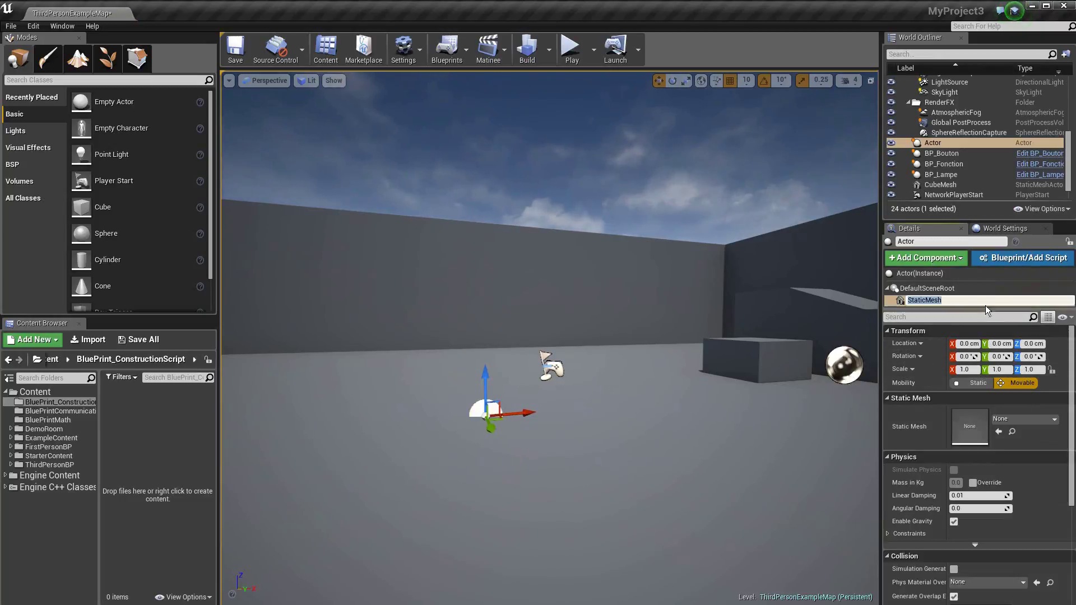
pyautogui.click(990, 286)
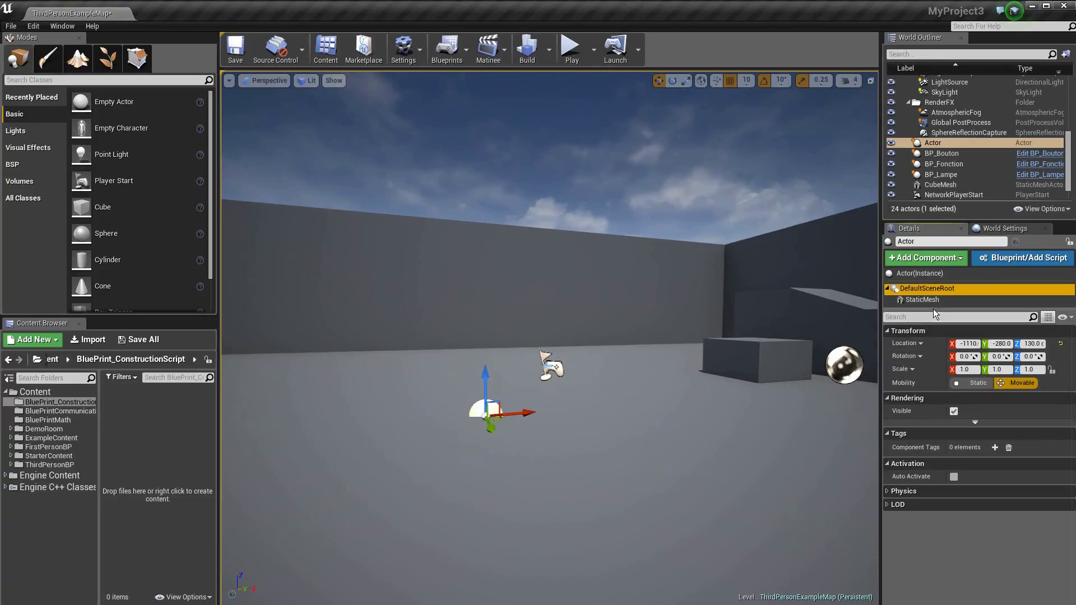
pyautogui.click(927, 302)
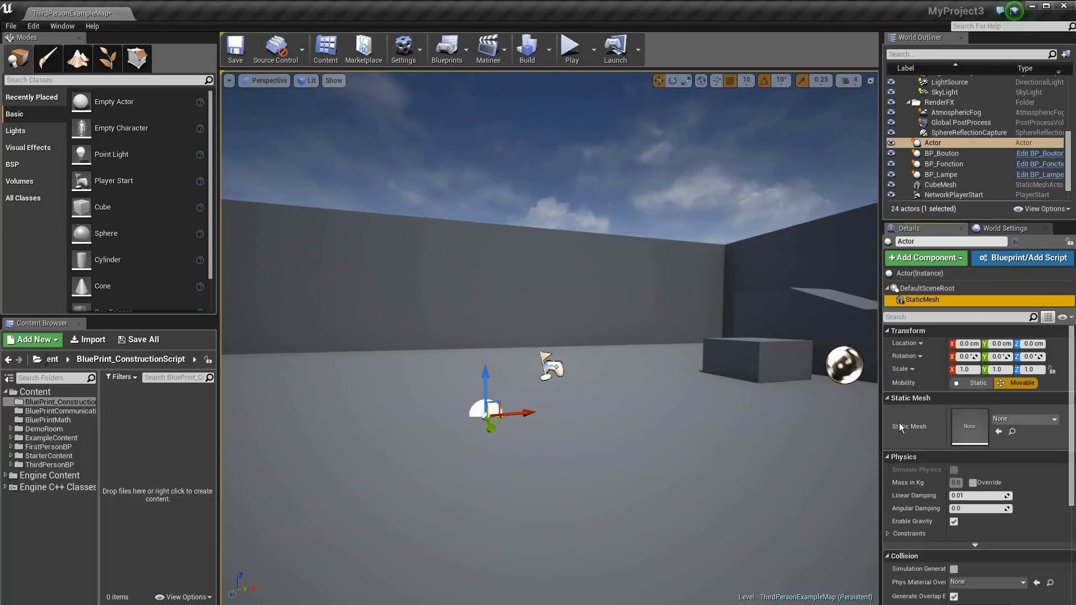
pyautogui.click(1053, 420)
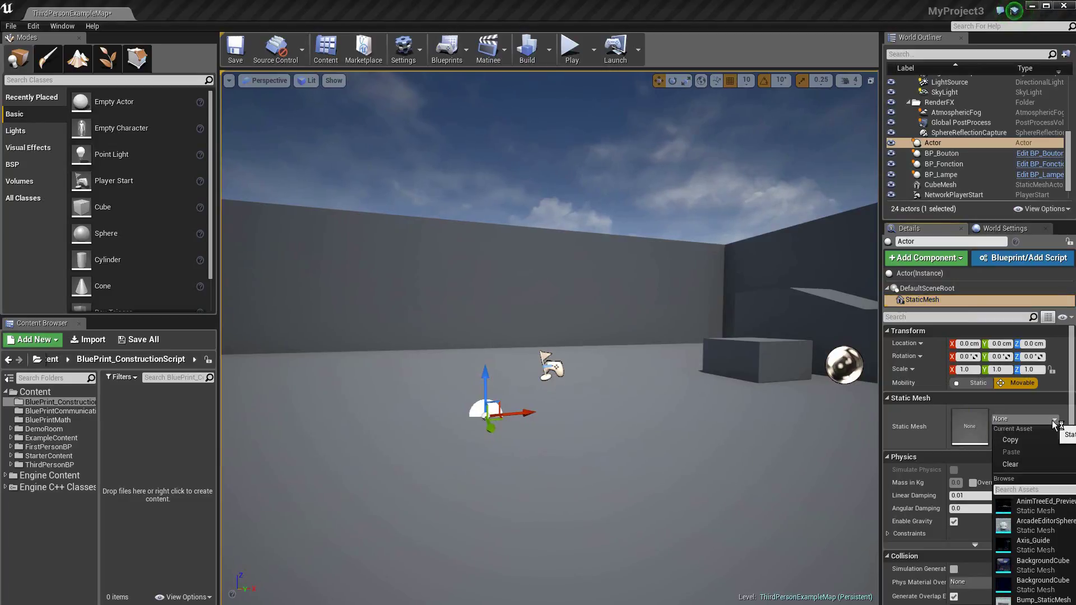
# Assign the Pillar_50x500 mesh to the Actor's StaticMesh component.
pyautogui.click(1034, 539)
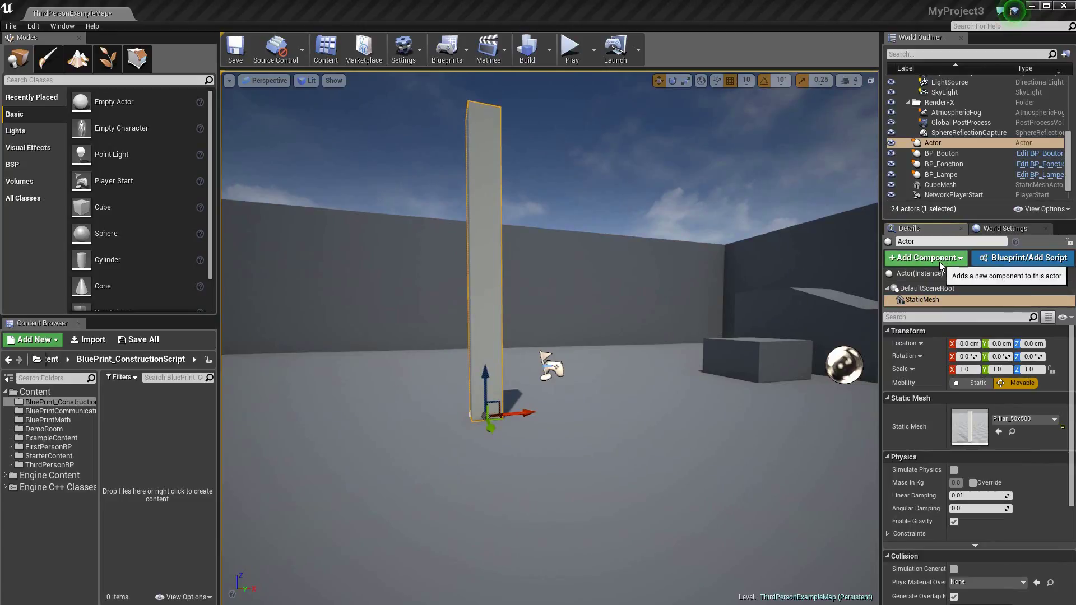
# Convert the pillar actor into blueprint BP_Barriere in the BluePrint_ConstructionScript folder.
pyautogui.click(1019, 265)
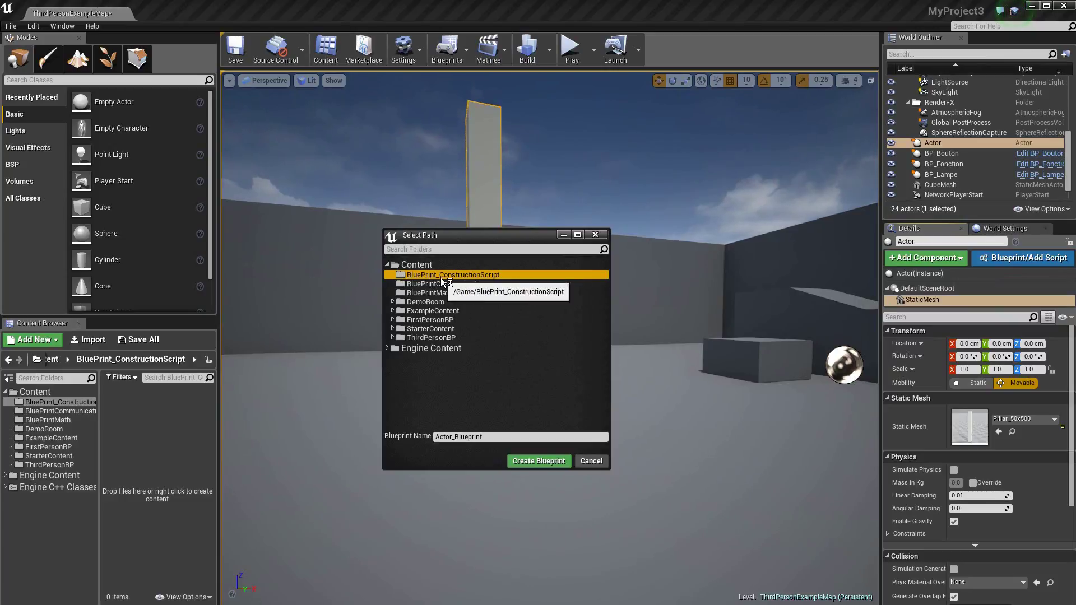
pyautogui.write('BP_Barriere')
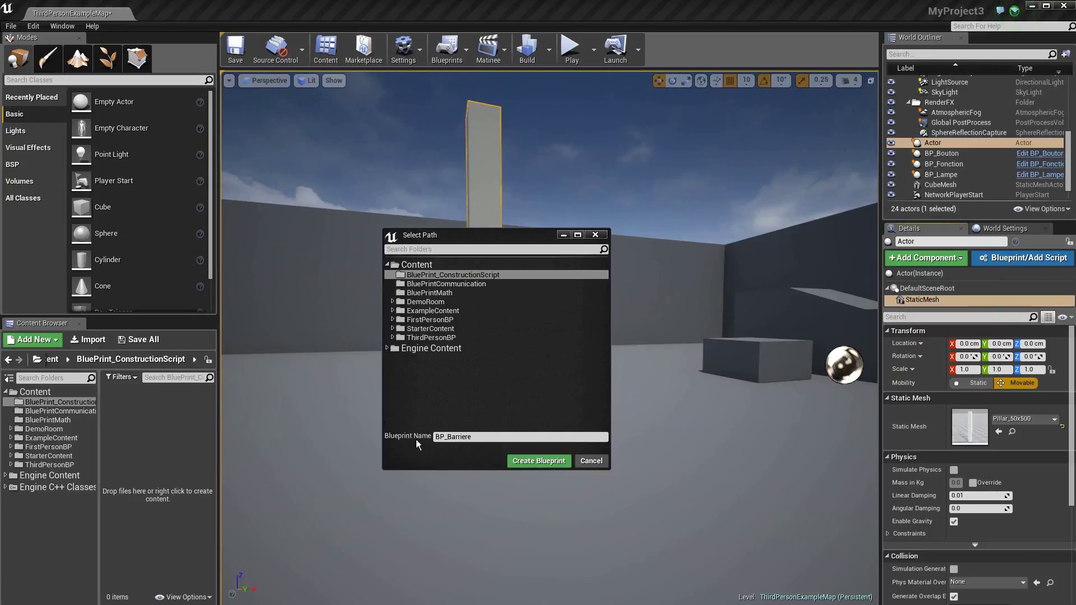
pyautogui.click(554, 461)
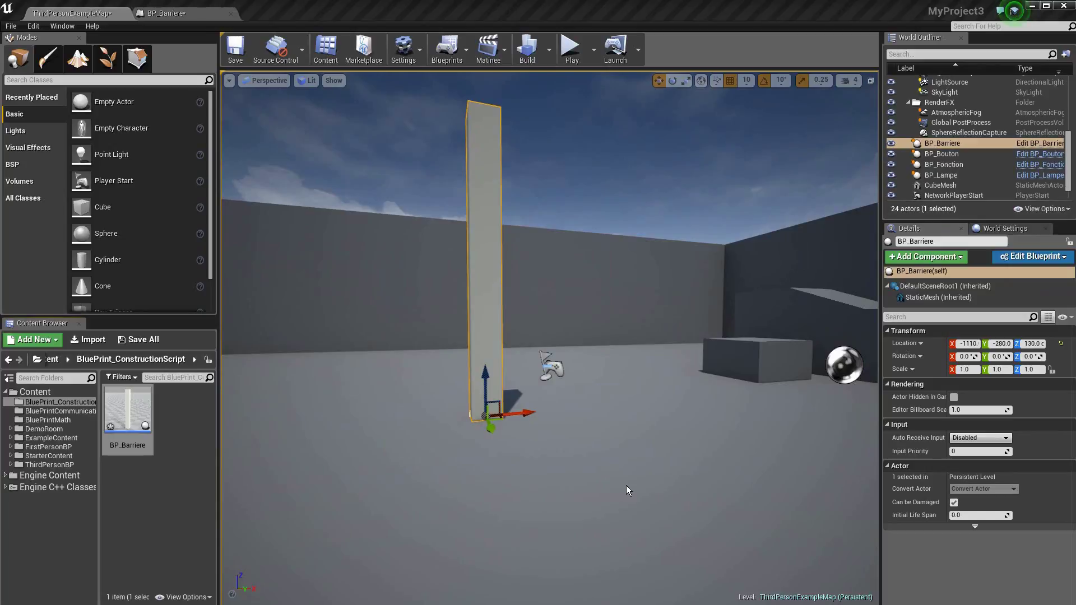
# Bring up the BP_Barriere editor on its Event Graph, panned to empty space.
pyautogui.click(210, 15)
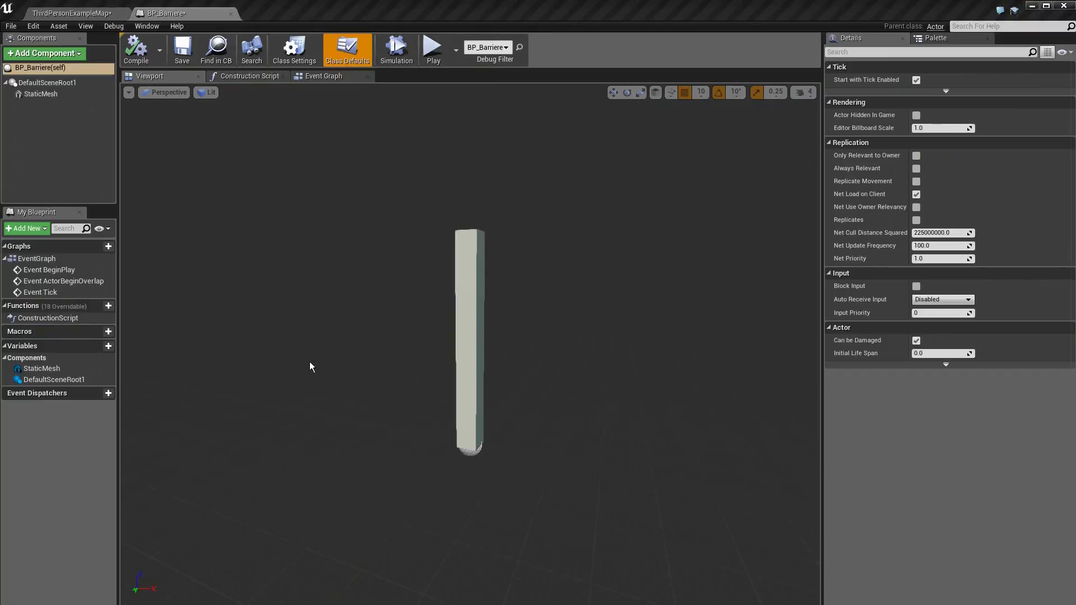
pyautogui.click(331, 75)
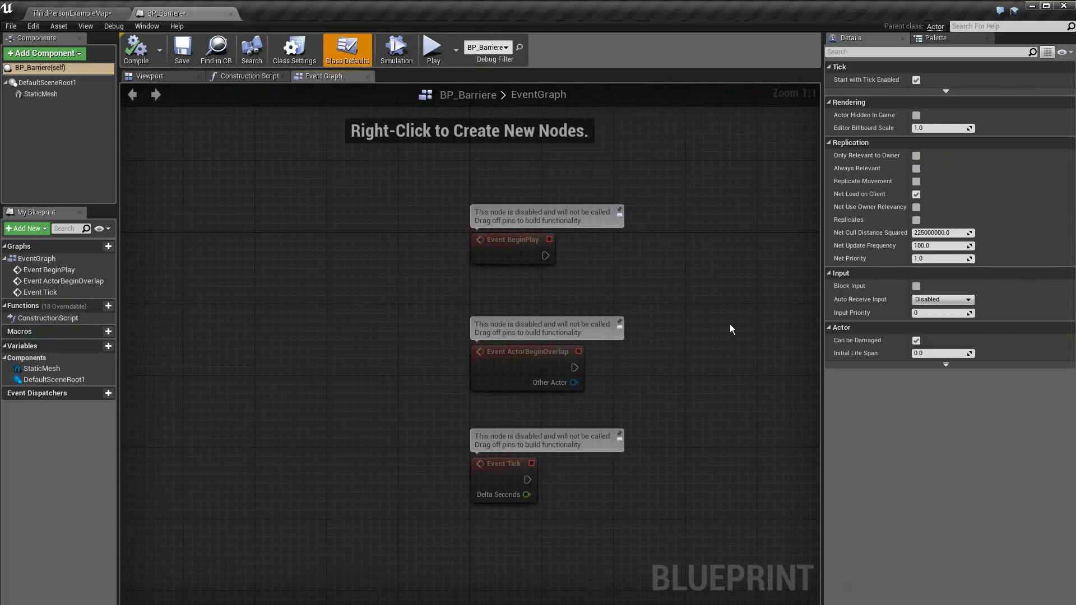
pyautogui.moveTo(730, 325); pyautogui.dragTo(228, 326, button='right')
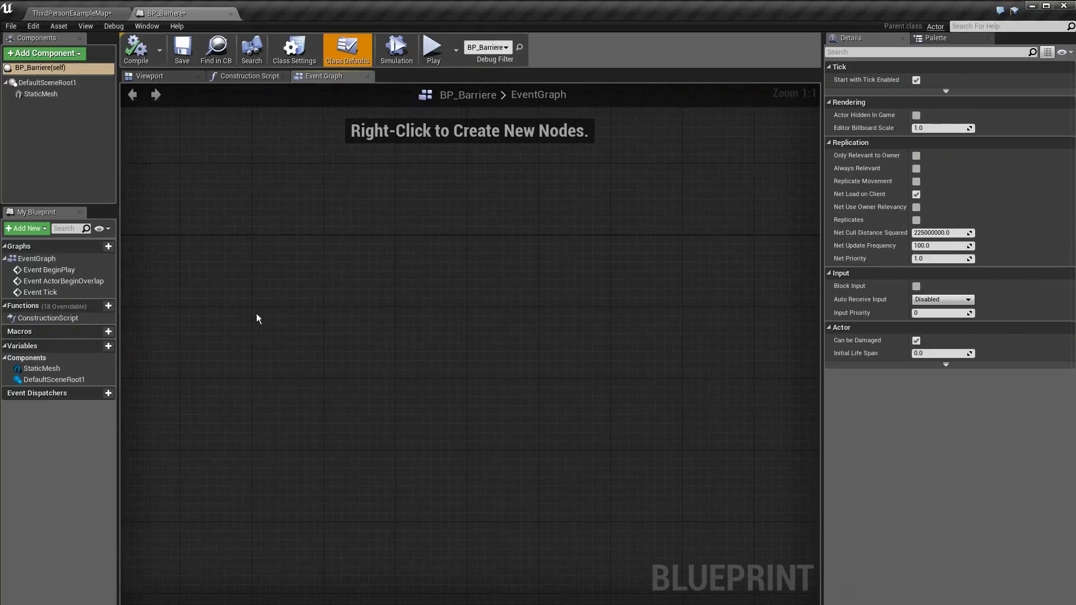
# Add a Vector variable named Sizer, marked Editable with Show 3D Widget enabled.
pyautogui.click(108, 346)
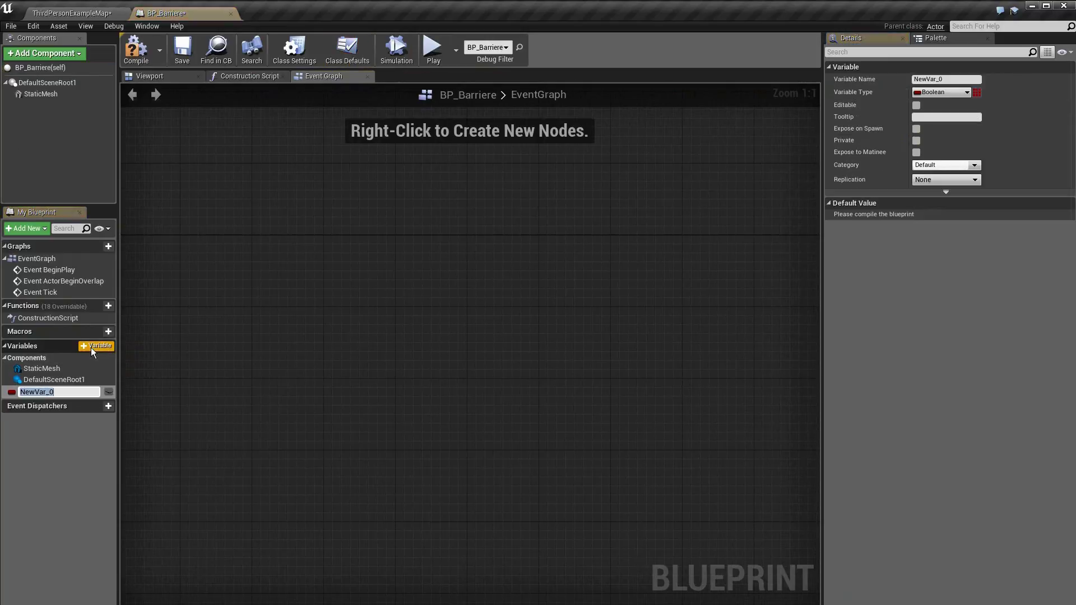
pyautogui.click(950, 93)
pyautogui.click(949, 180)
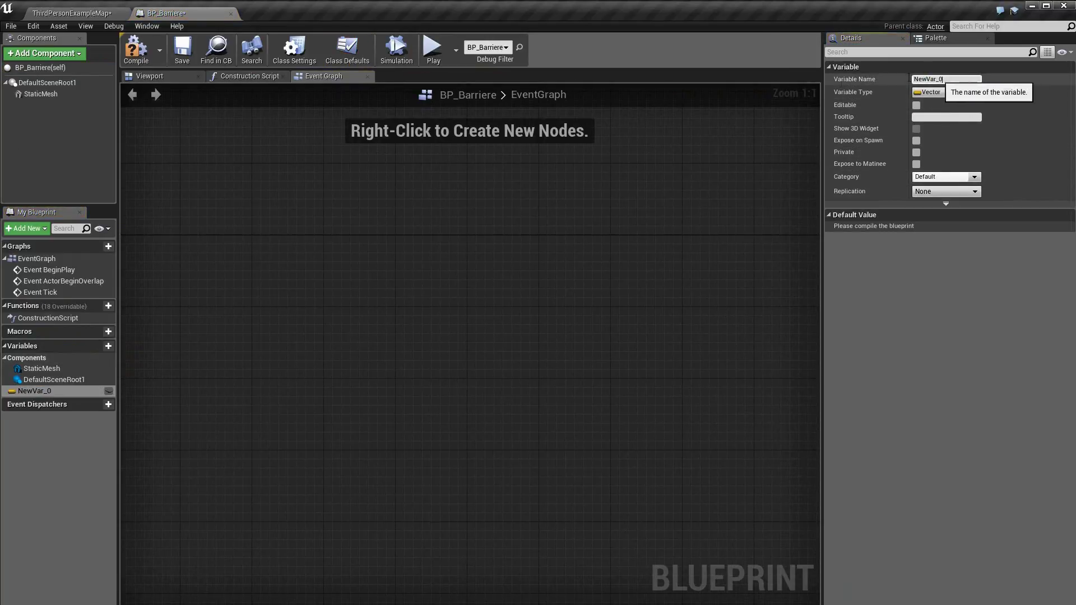
pyautogui.click(946, 79)
pyautogui.write('Sizer')
pyautogui.press('Return')
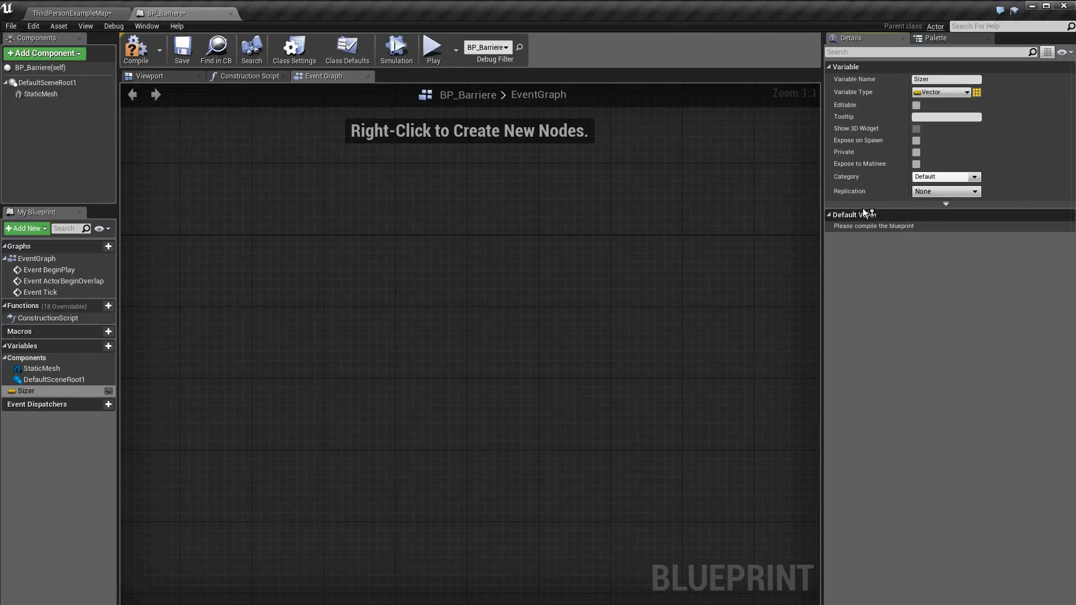
pyautogui.click(917, 106)
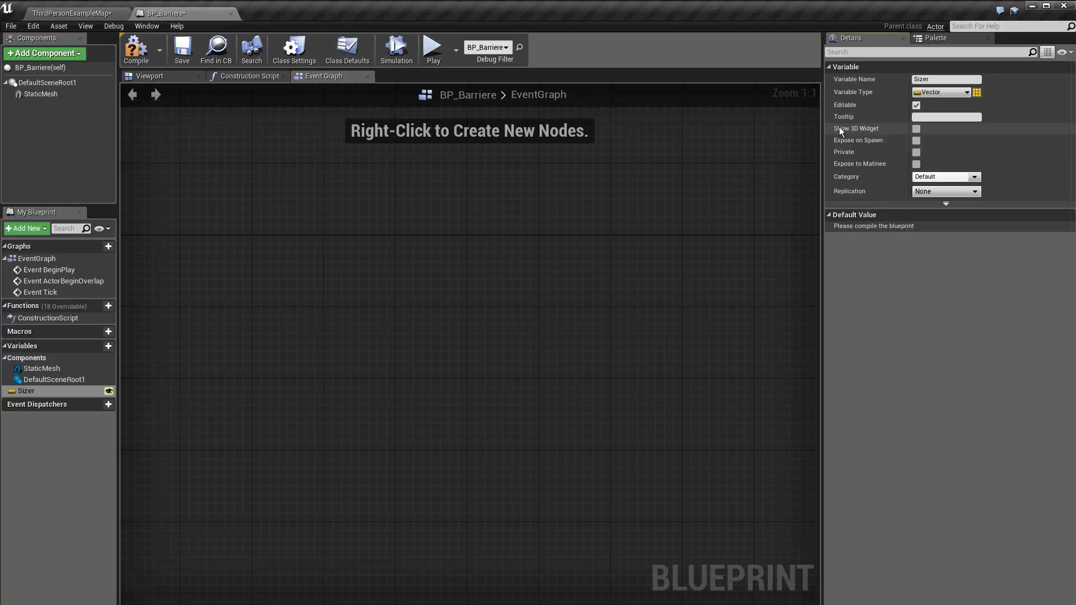
pyautogui.click(916, 128)
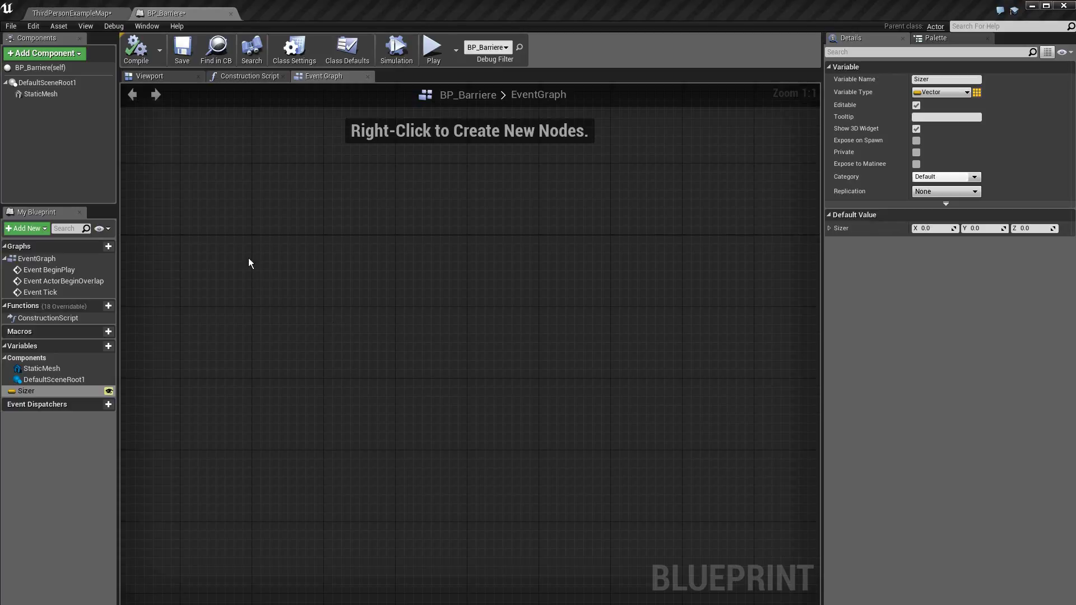
# In ThirdPersonExampleMap, drag BP_Barriere's Sizer widget outward along Y to about 249.9.
pyautogui.click(66, 16)
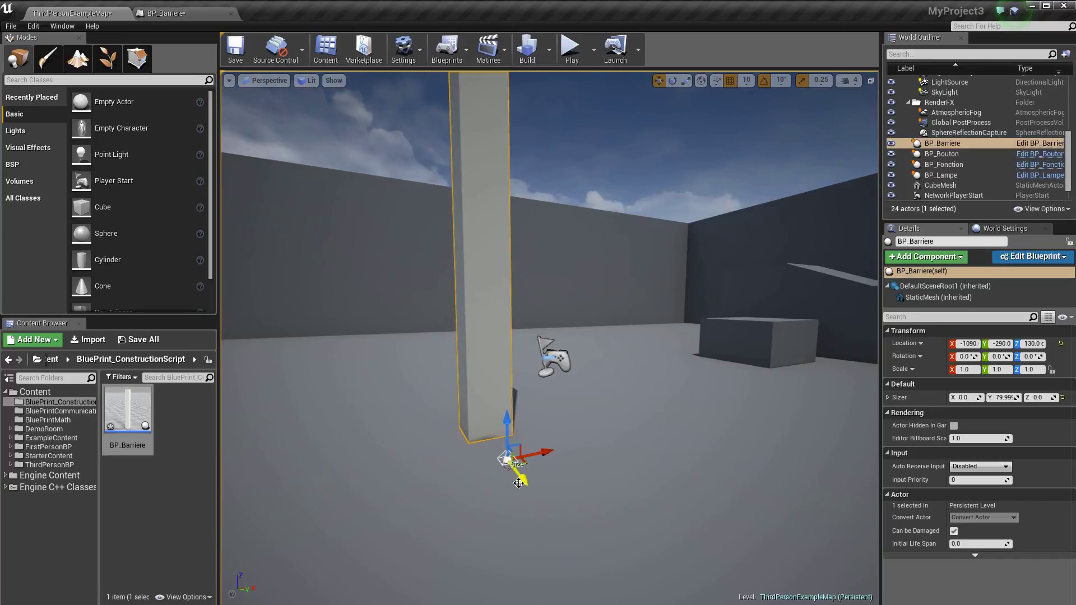
pyautogui.moveTo(524, 480)
pyautogui.mouseDown()
pyautogui.moveTo(574, 548)
pyautogui.moveTo(555, 532)
pyautogui.mouseUp()
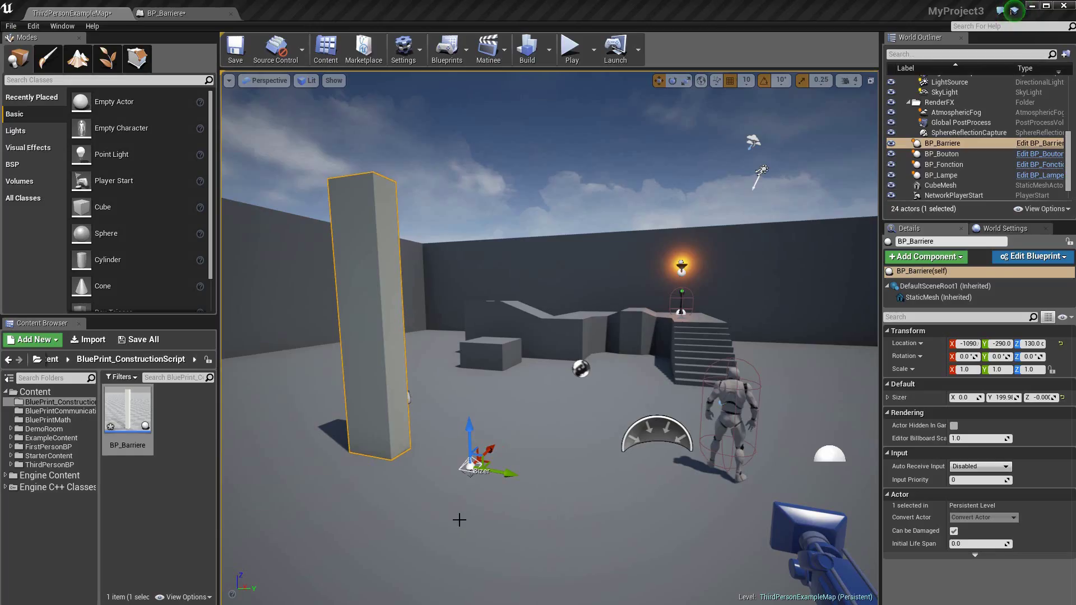
pyautogui.click(459, 519)
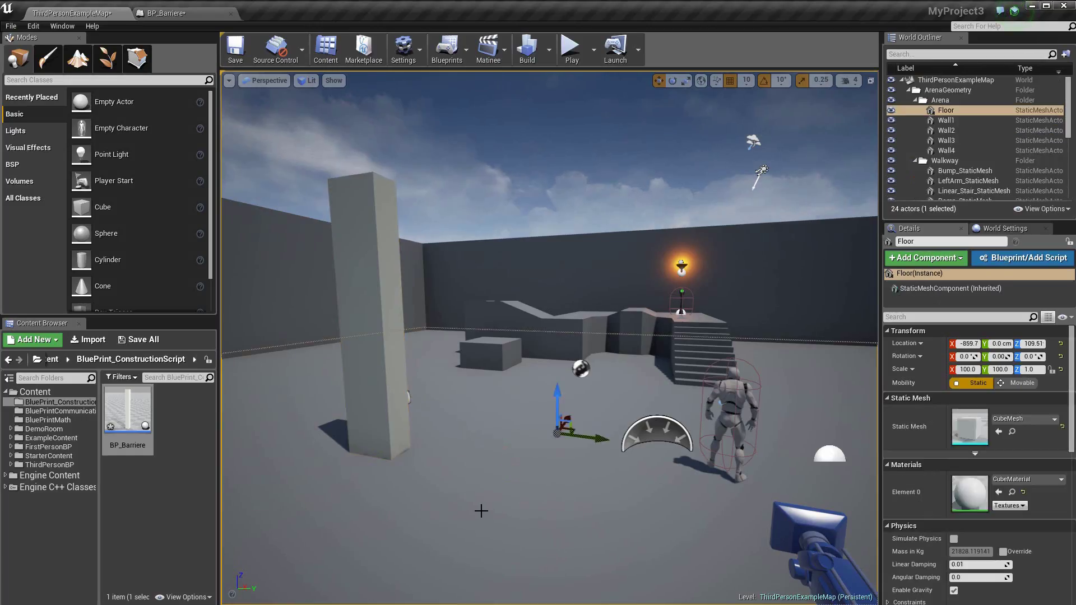
pyautogui.click(360, 370)
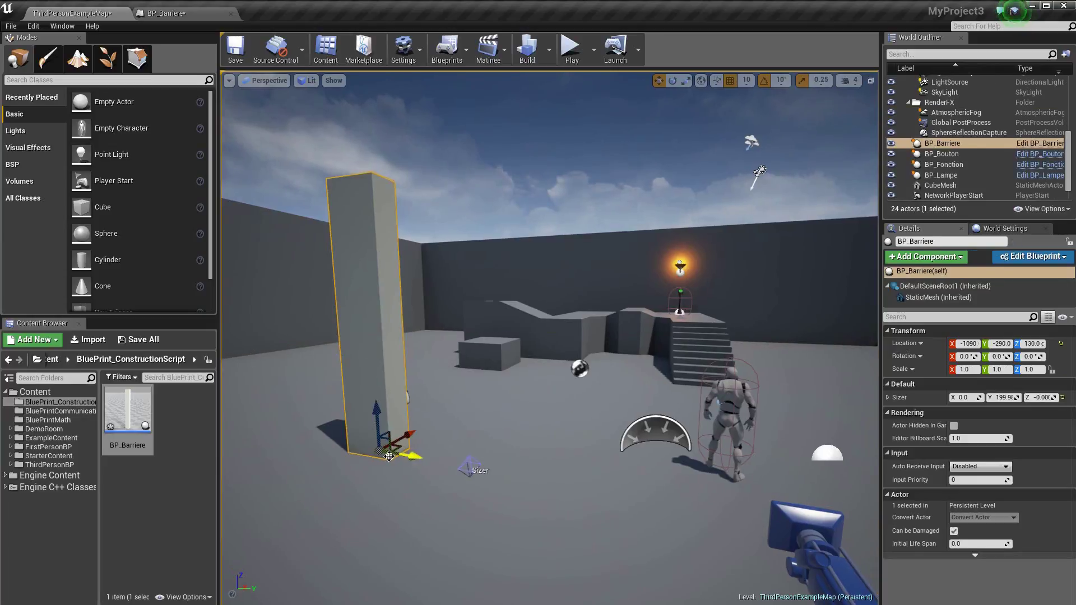
pyautogui.click(468, 466)
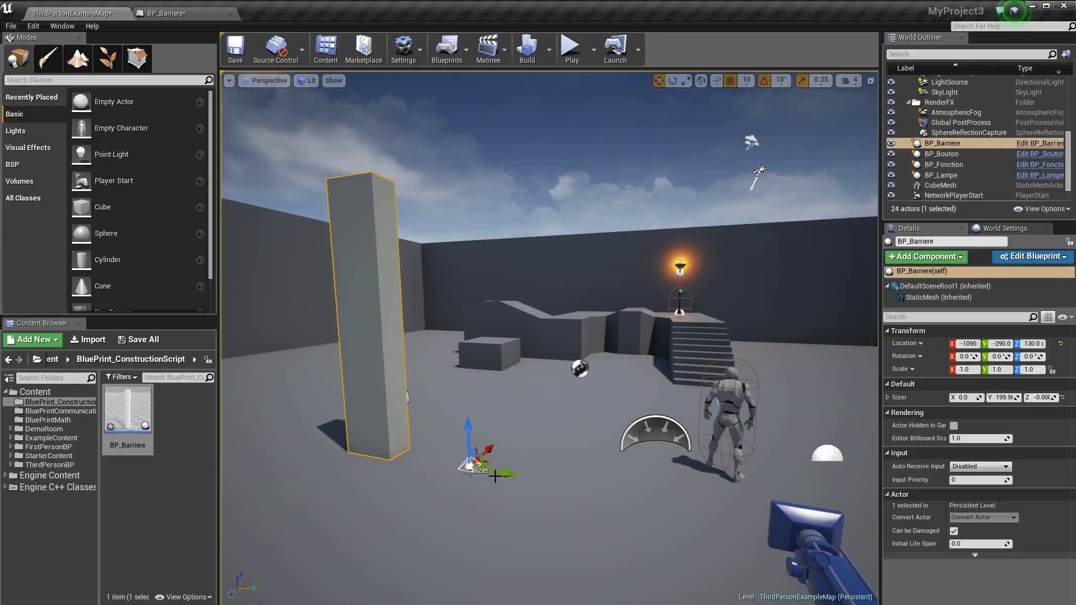
pyautogui.moveTo(508, 474)
pyautogui.mouseDown()
pyautogui.moveTo(609, 498)
pyautogui.moveTo(466, 500)
pyautogui.moveTo(593, 518)
pyautogui.moveTo(542, 510)
pyautogui.mouseUp()
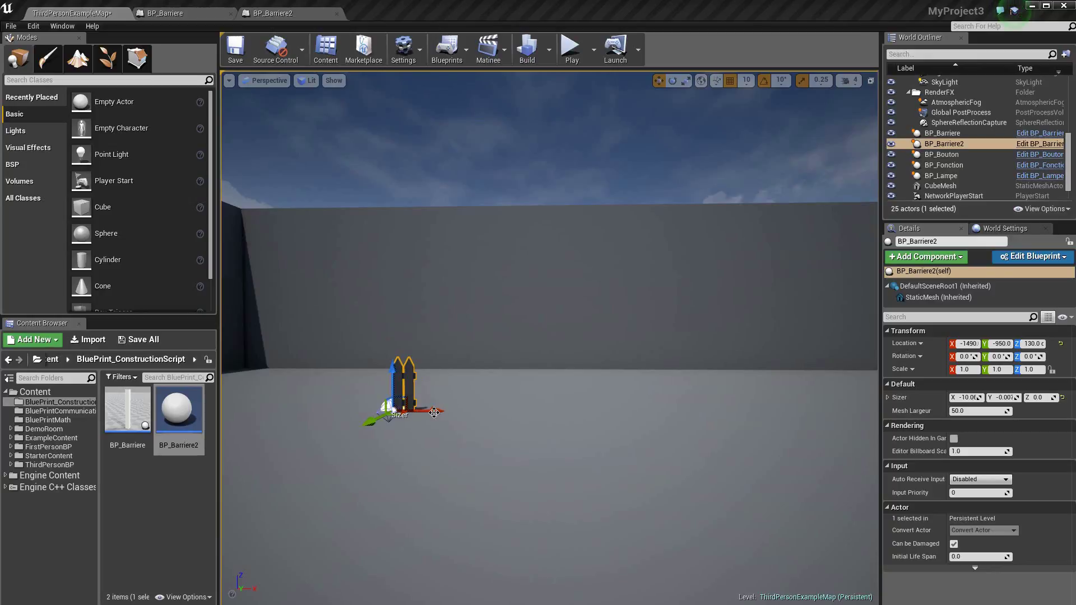
# Nudge BP_Barriere2 along X to -1480 with the move gizmo.
pyautogui.moveTo(435, 411); pyautogui.dragTo(866, 449)
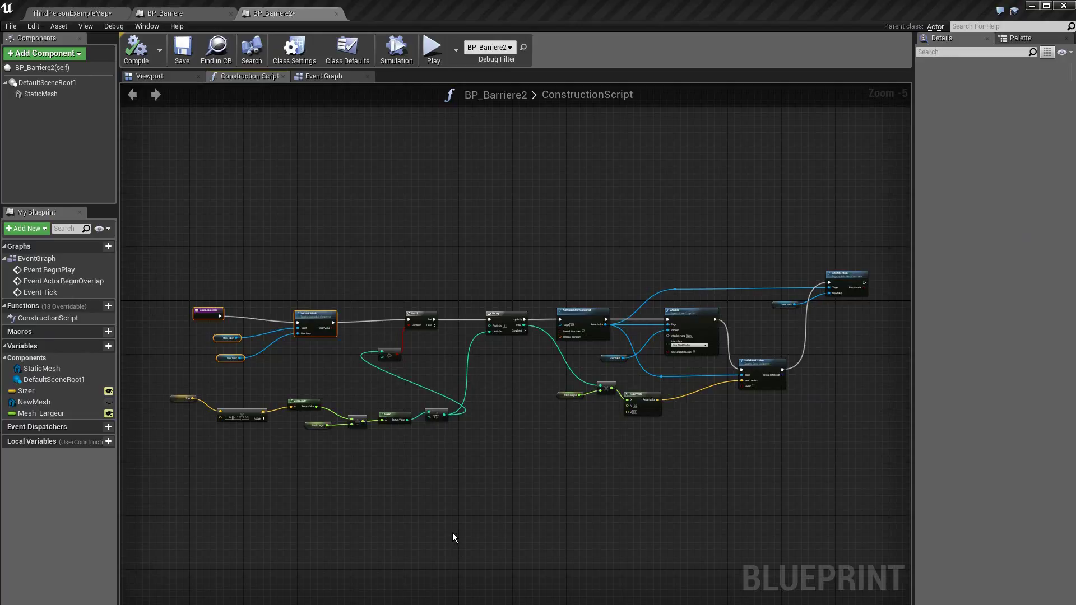
# Check the New Mesh node's default mesh, then locate SM_Fence_Segment in the Content Browser.
pyautogui.scroll(3, 344, 524)
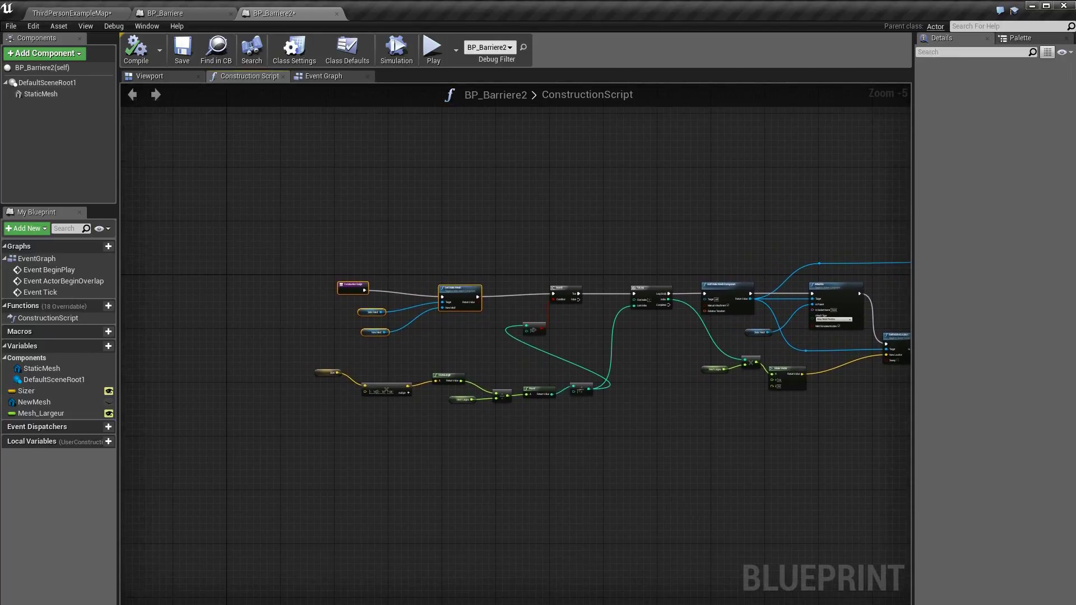
pyautogui.moveTo(489, 498); pyautogui.dragTo(537, 602, button='right')
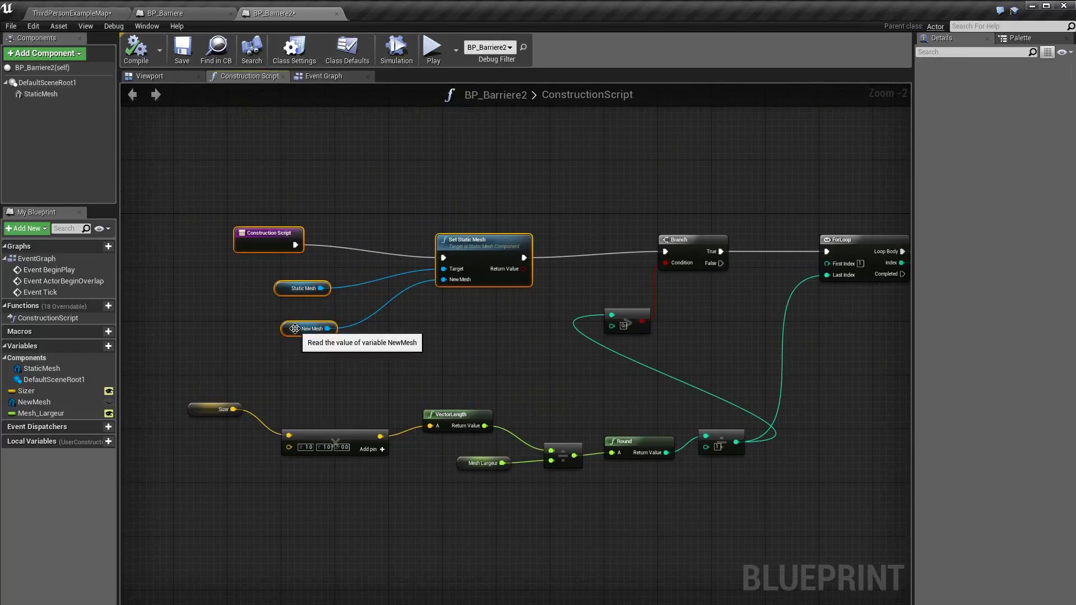
pyautogui.click(294, 328)
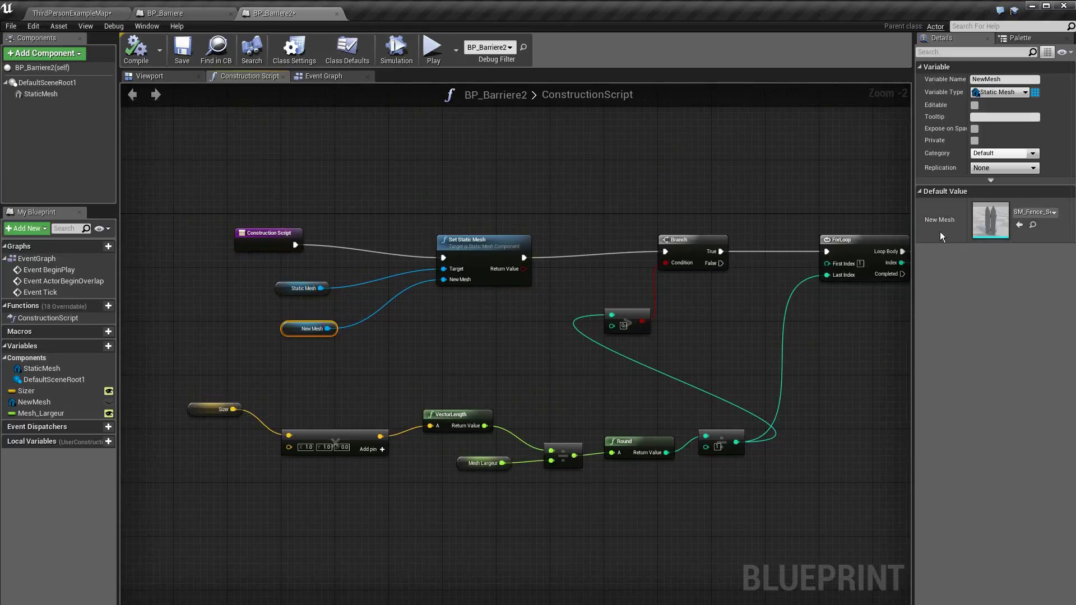
pyautogui.click(1032, 224)
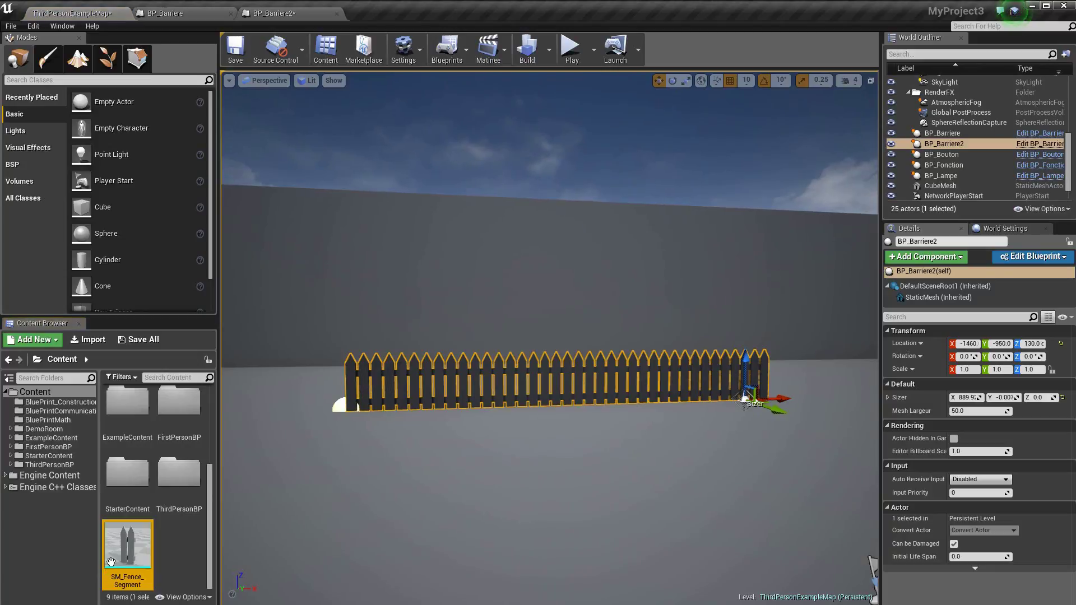
# Inspect SM_Fence_Segment in the Static Mesh Editor, then return to the BP_Barriere2 construction script.
pyautogui.doubleClick(127, 542)
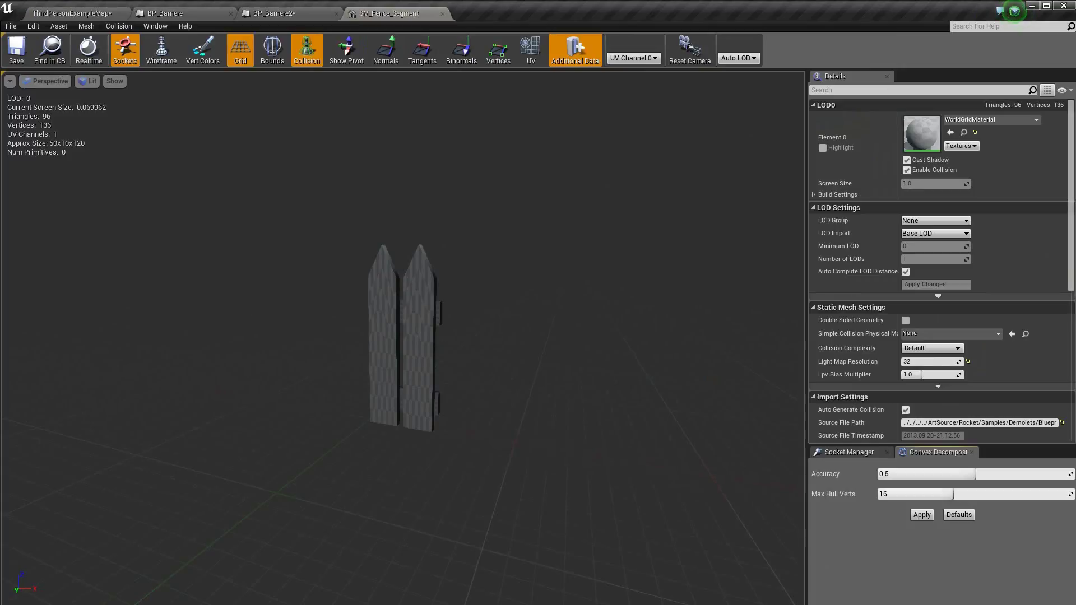
pyautogui.click(275, 12)
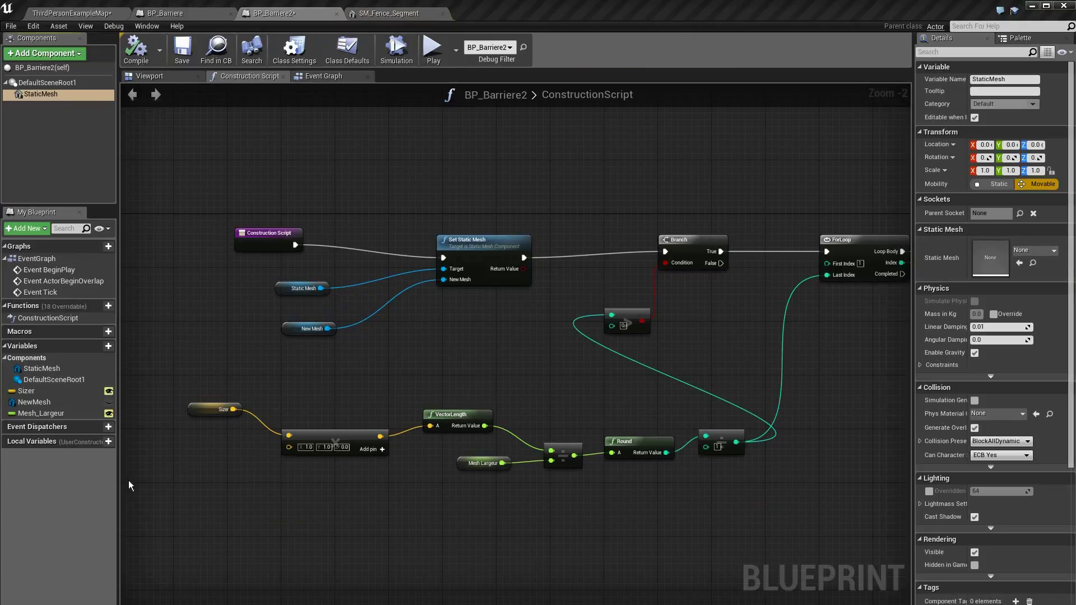
pyautogui.click(76, 416)
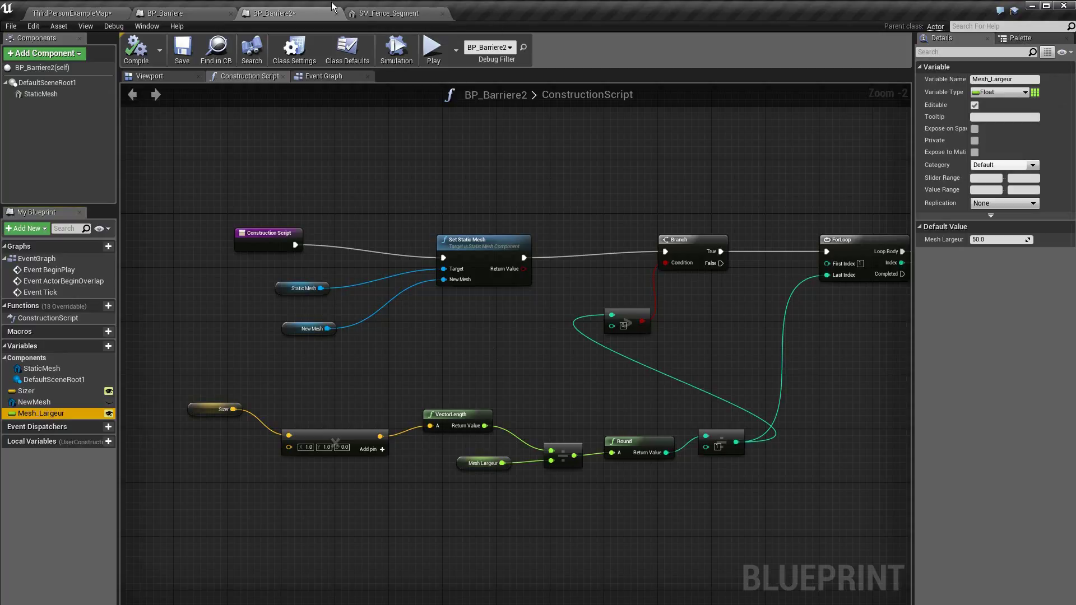
pyautogui.click(378, 14)
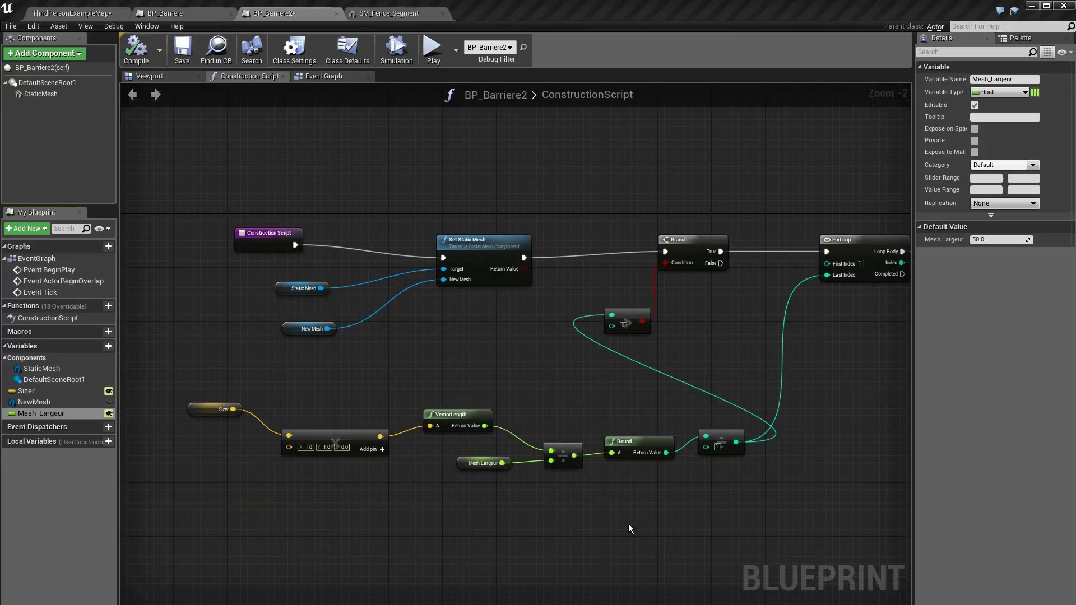
pyautogui.moveTo(40, 414)
pyautogui.mouseDown()
pyautogui.moveTo(212, 510)
pyautogui.moveTo(965, 112)
pyautogui.mouseUp()
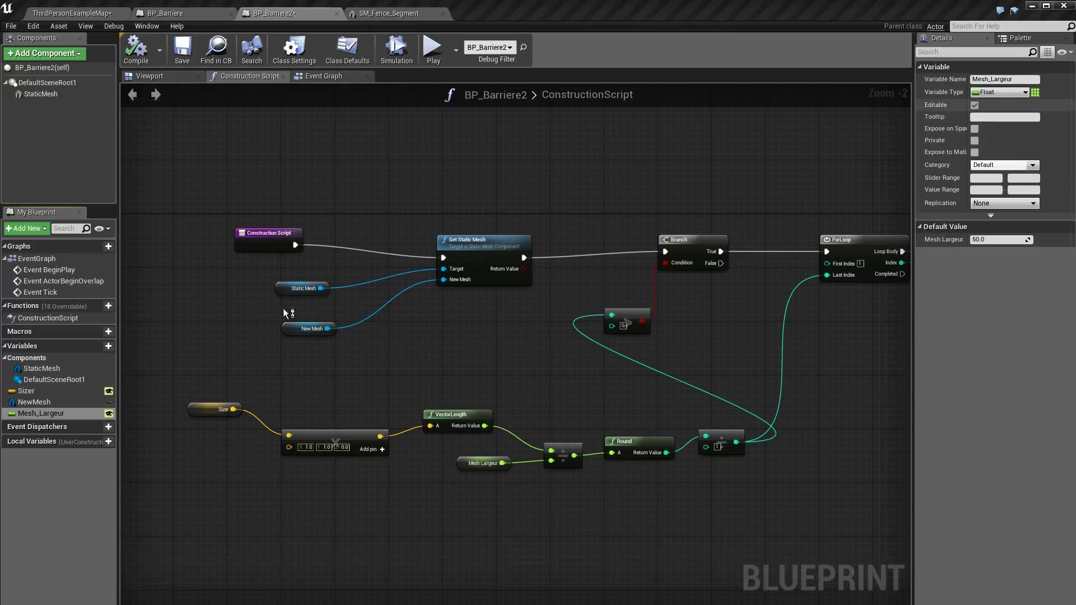
pyautogui.moveTo(966, 110); pyautogui.dragTo(77, 427)
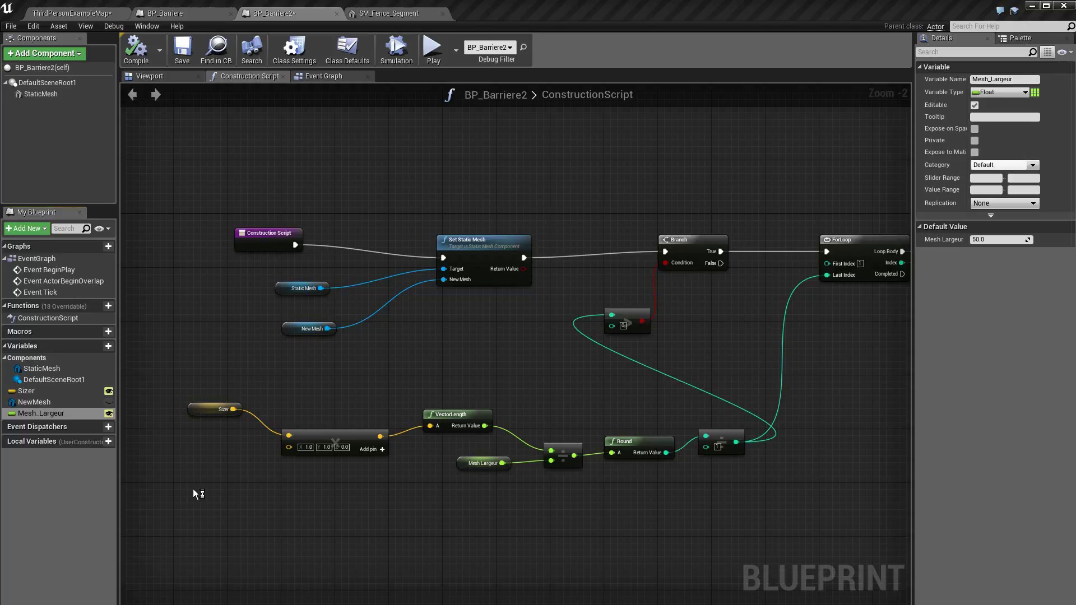
pyautogui.click(203, 409)
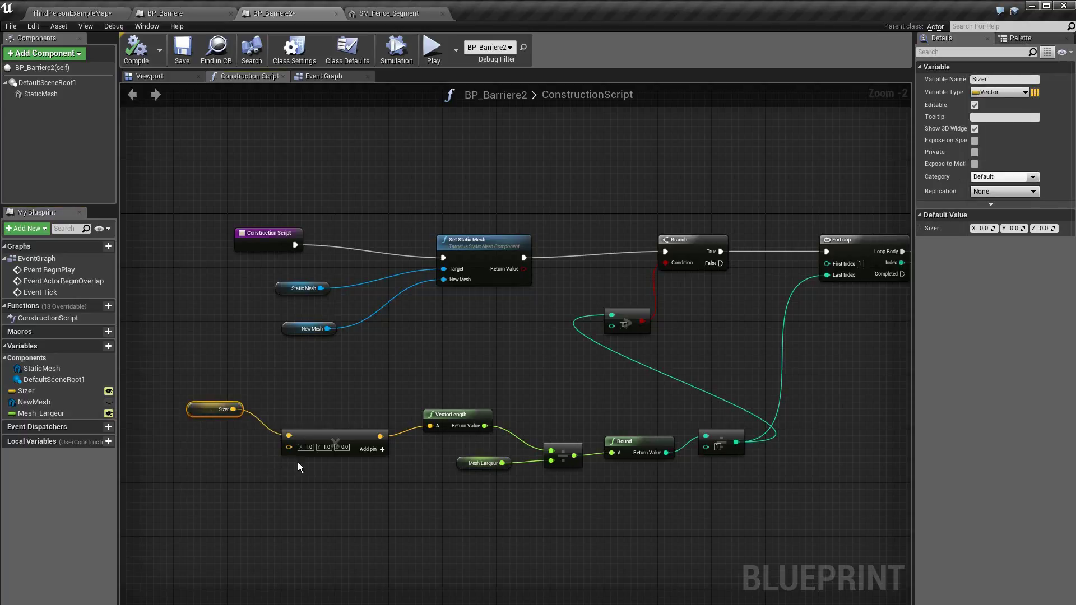
pyautogui.scroll(2, 372, 490)
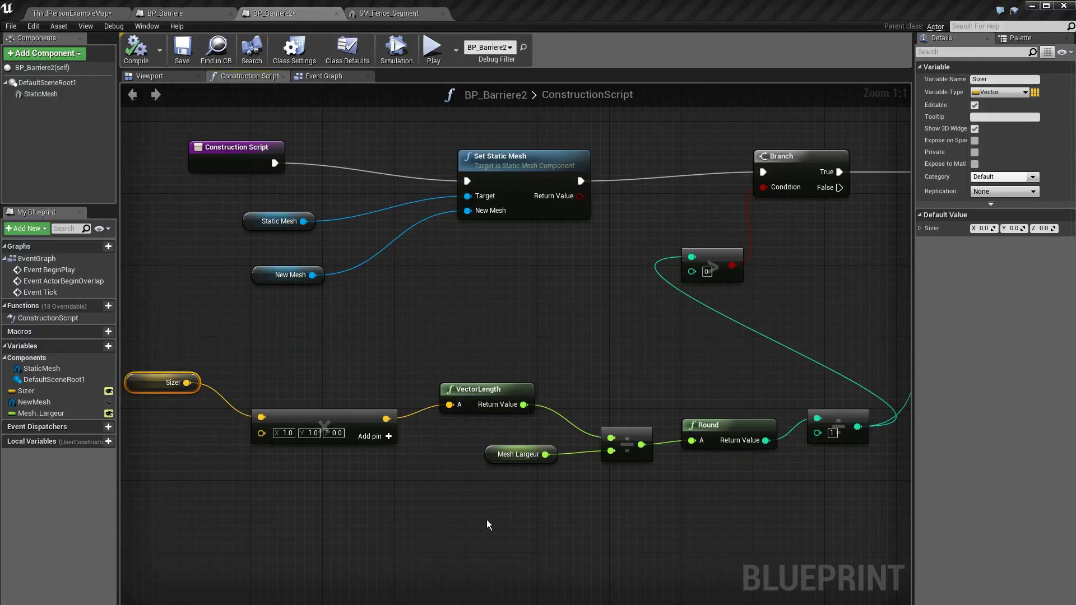
pyautogui.click(483, 391)
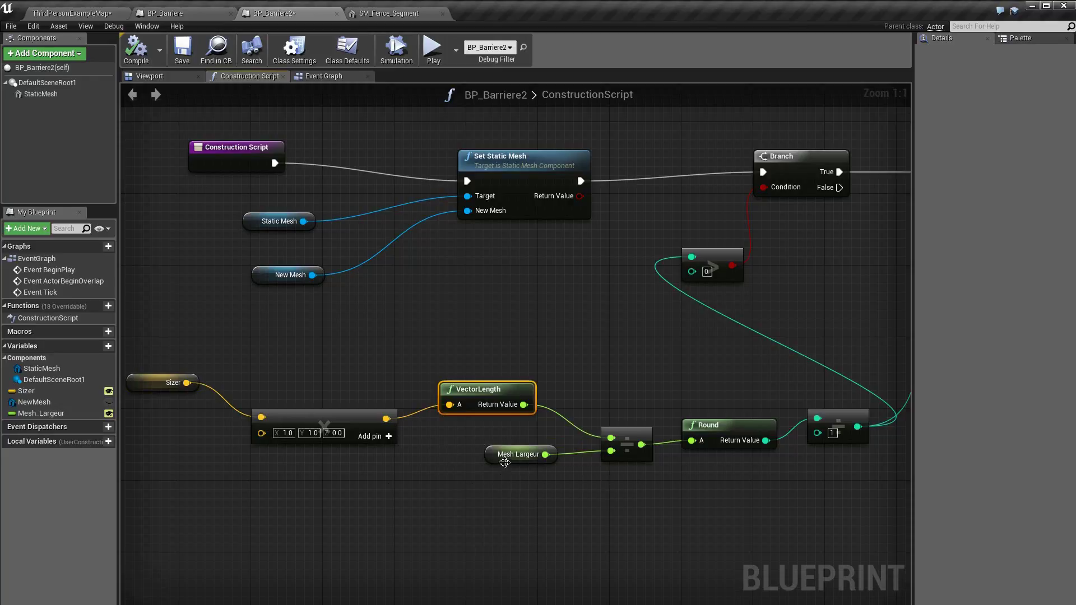
pyautogui.moveTo(508, 460)
pyautogui.moveTo(746, 497); pyautogui.dragTo(557, 476, button='right')
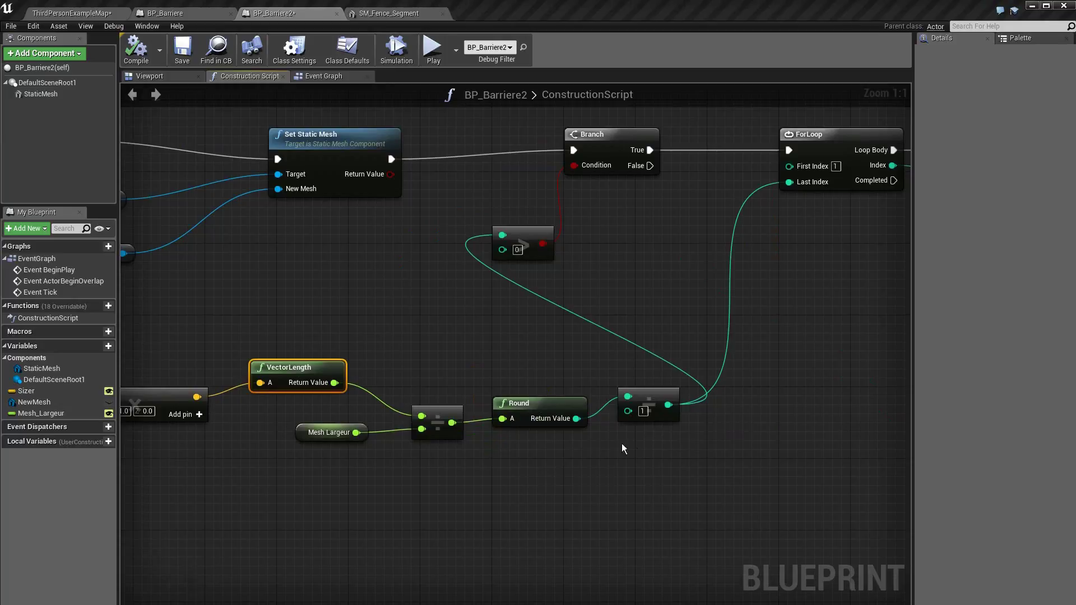
pyautogui.moveTo(446, 225); pyautogui.dragTo(443, 301, button='right')
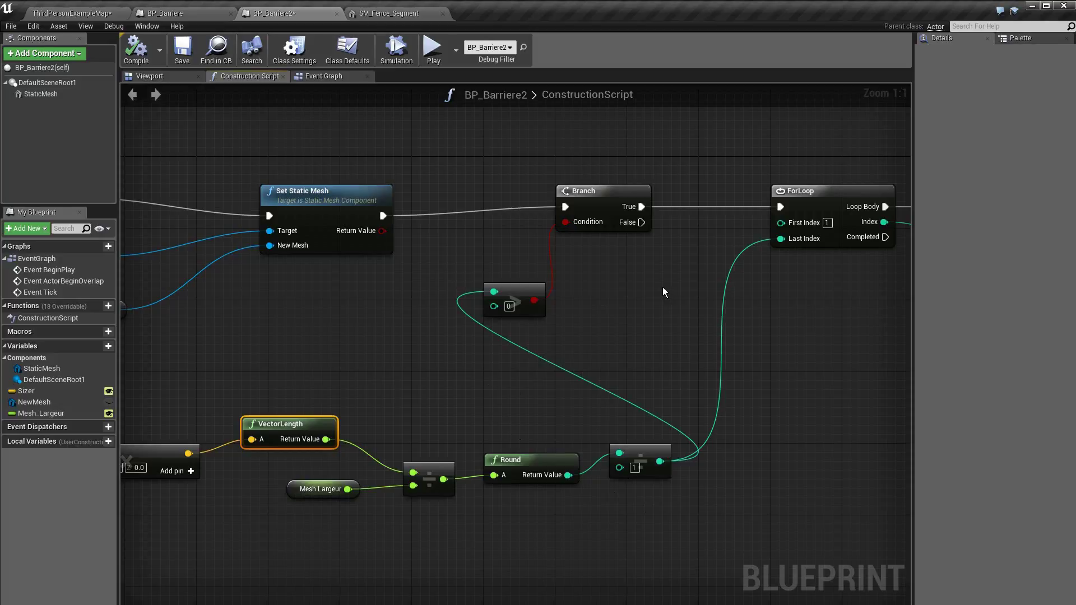
pyautogui.moveTo(695, 270); pyautogui.dragTo(521, 322, button='right')
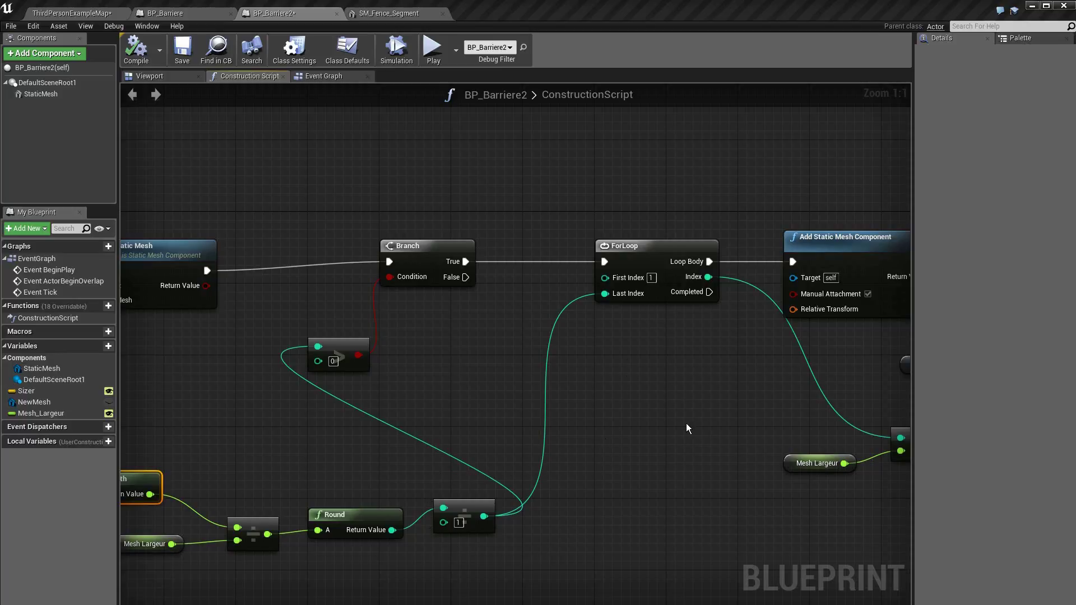
pyautogui.click(404, 19)
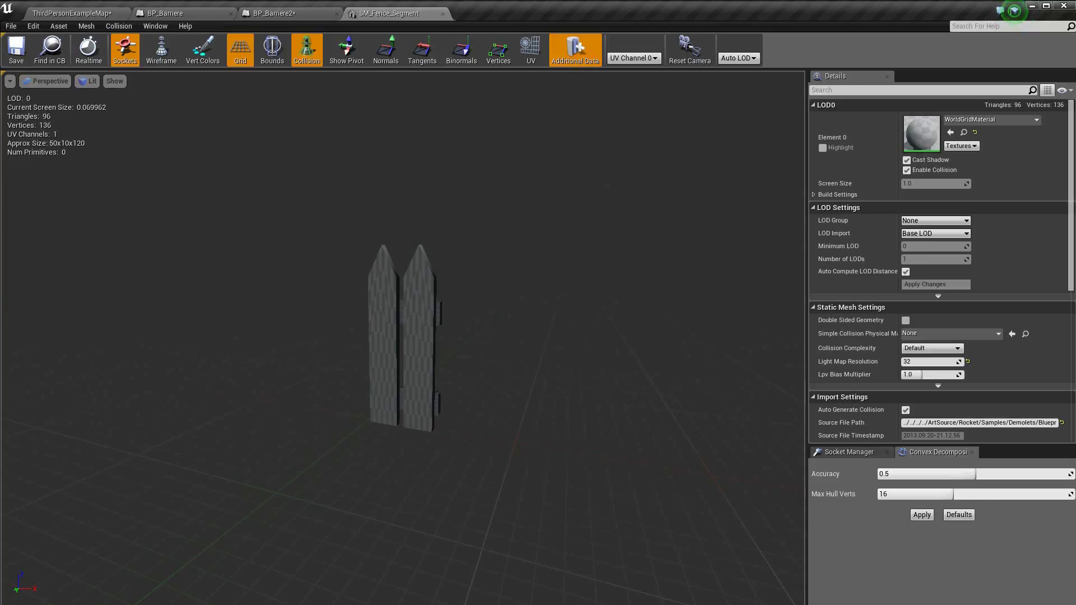
pyautogui.hotkey('ctrl', 'Tab')
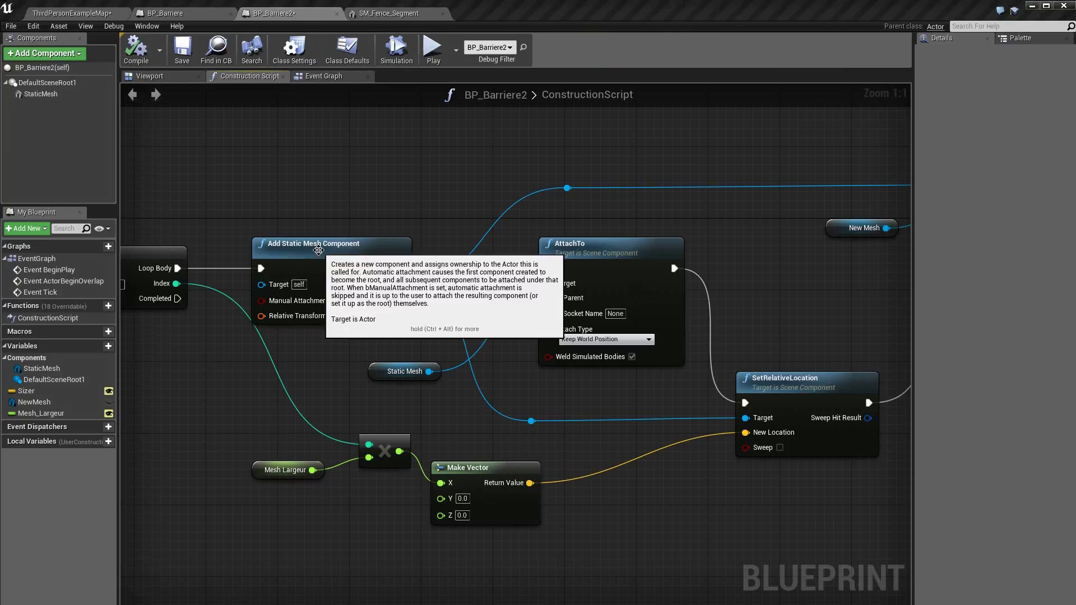
pyautogui.click(318, 250)
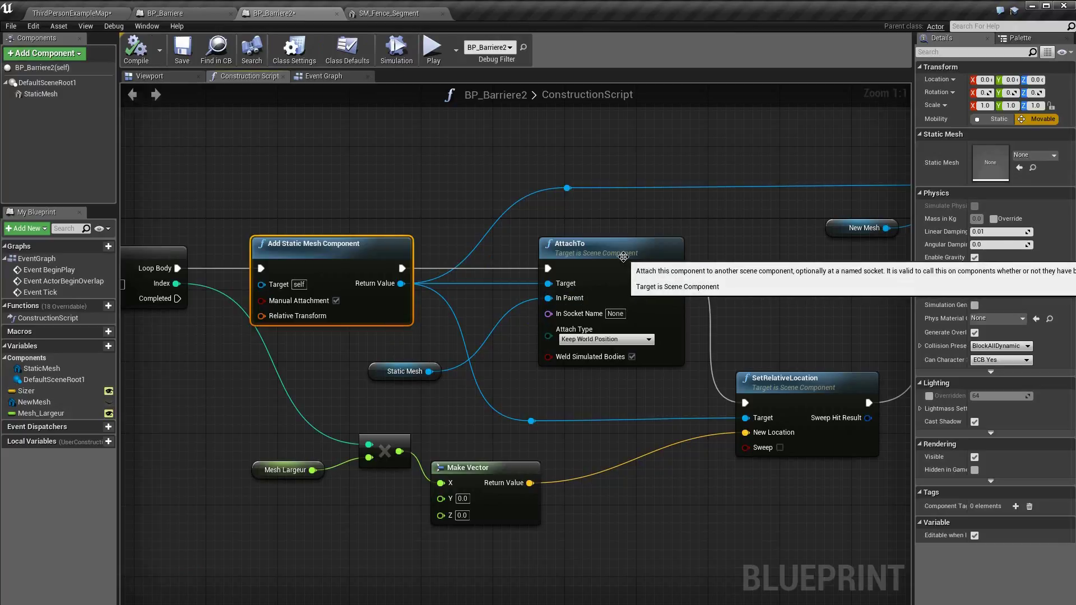
pyautogui.click(623, 253)
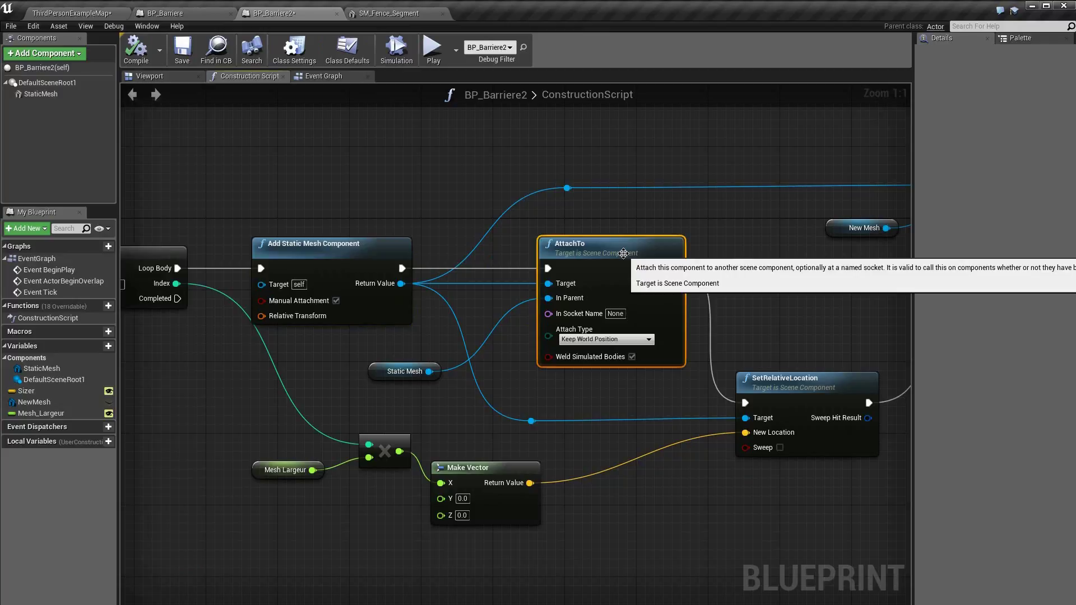
pyautogui.click(384, 373)
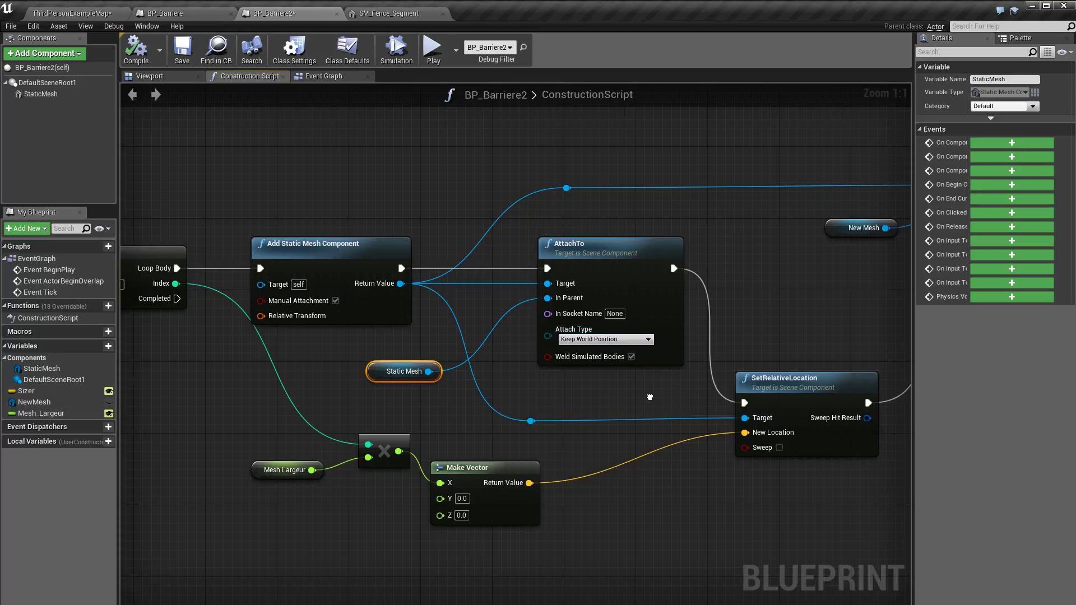
pyautogui.moveTo(741, 393); pyautogui.dragTo(633, 379, button='right')
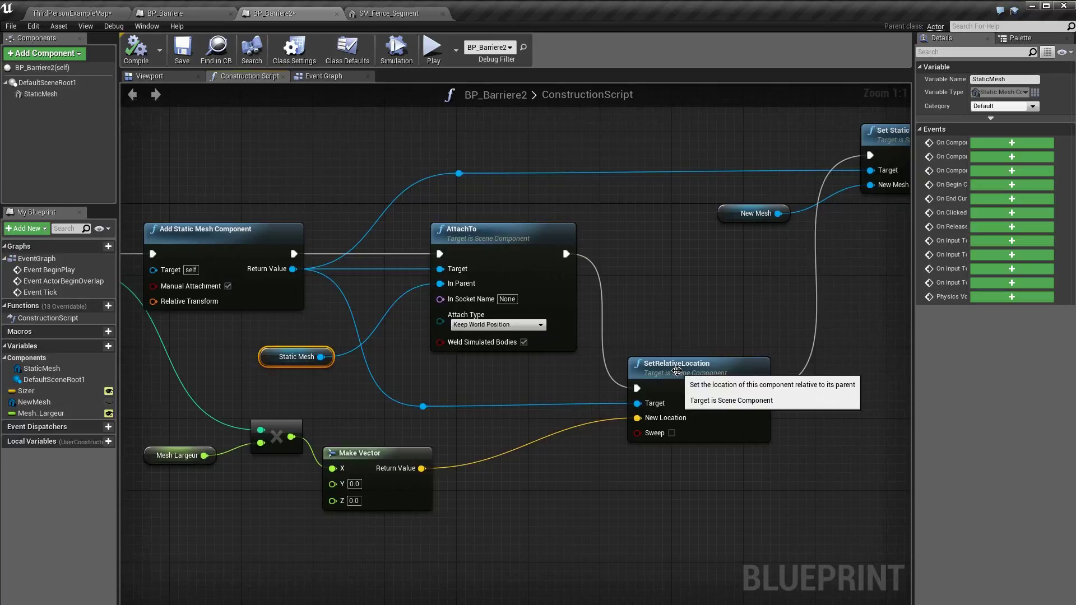
# Pan the construction script to inspect the ForLoop, Set Static Mesh and New Mesh nodes.
pyautogui.moveTo(588, 556); pyautogui.dragTo(737, 564, button='right')
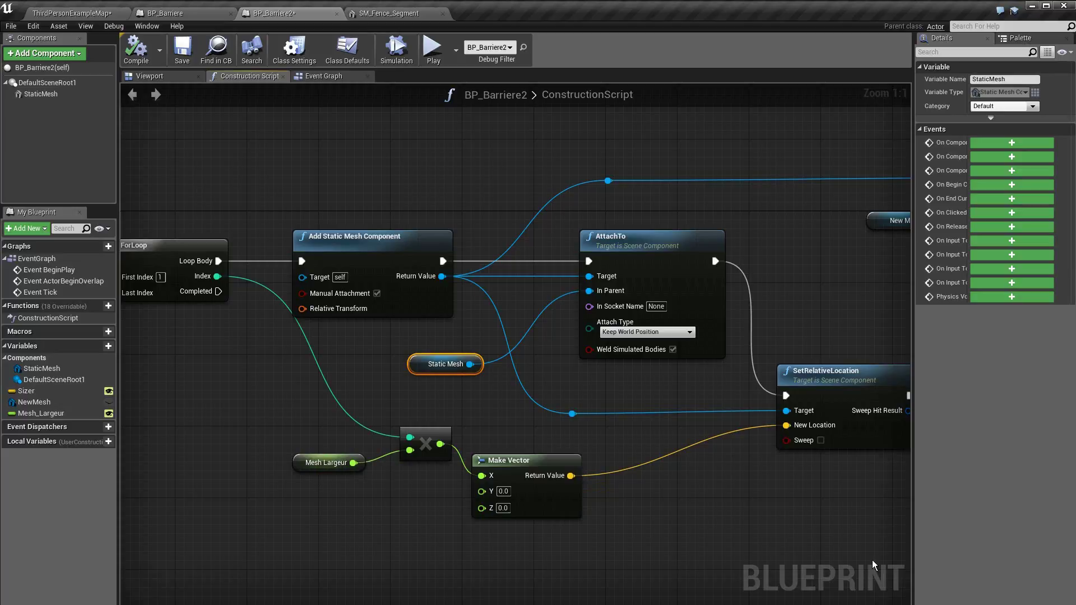
pyautogui.moveTo(786, 536)
pyautogui.mouseDown(button='right')
pyautogui.moveTo(509, 535)
pyautogui.moveTo(472, 544)
pyautogui.mouseUp(button='right')
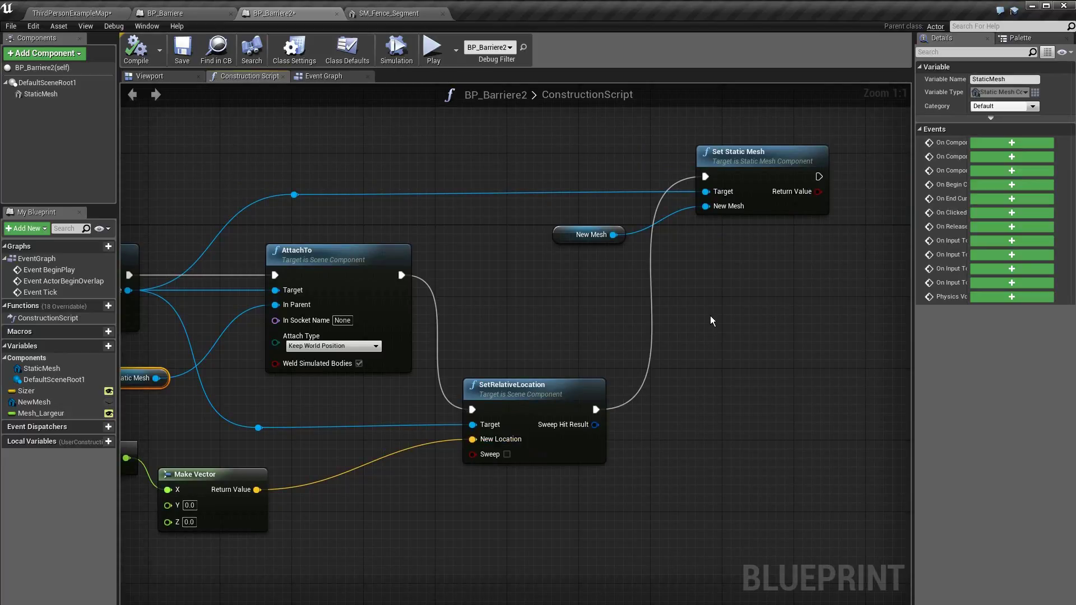
pyautogui.click(793, 163)
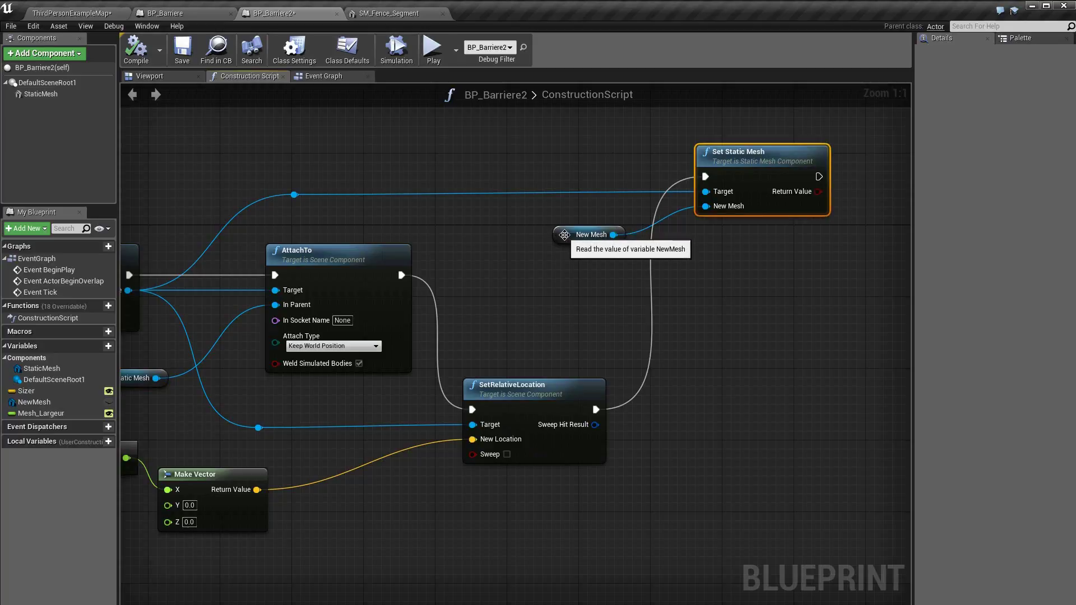
pyautogui.click(562, 236)
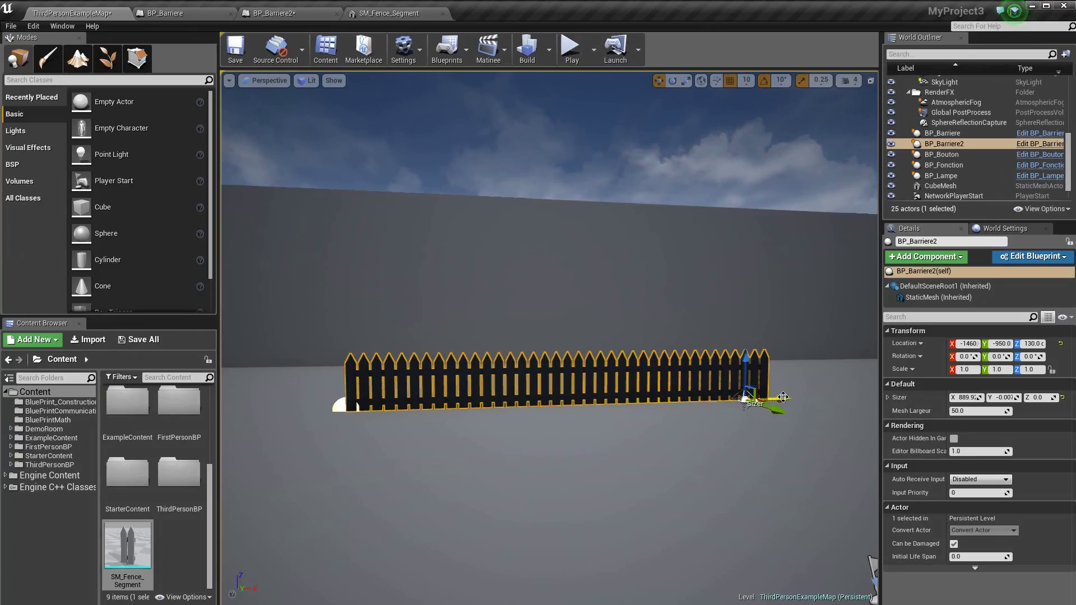
# Shrink the BP_Barriere2 fence to just a few pickets with the Sizer X arrow, then lengthen it slightly.
pyautogui.moveTo(783, 397)
pyautogui.mouseDown()
pyautogui.moveTo(466, 424)
pyautogui.moveTo(400, 451)
pyautogui.mouseUp()
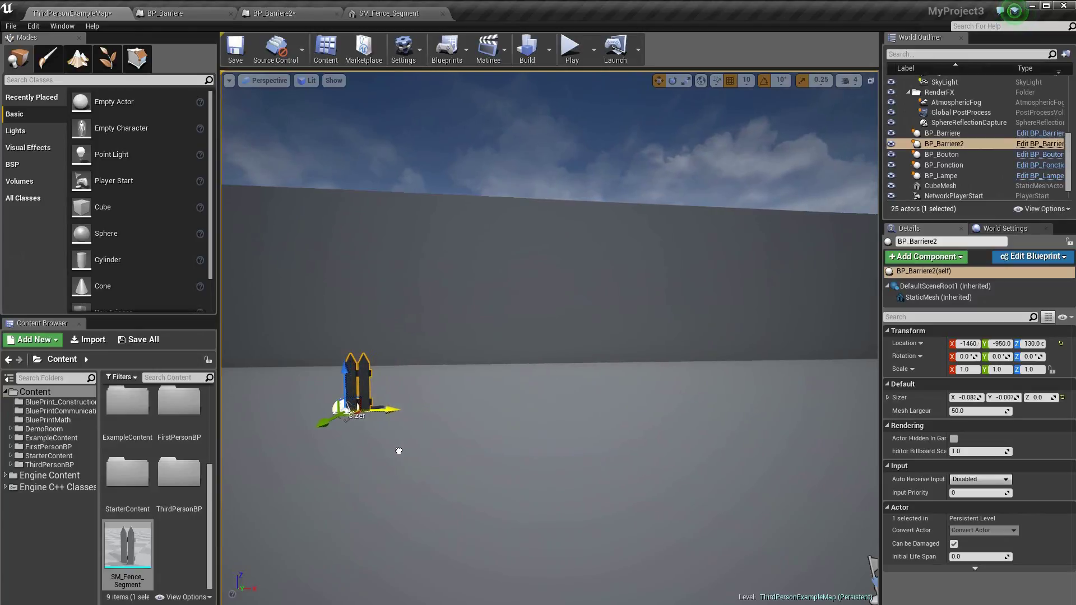
pyautogui.moveTo(399, 451); pyautogui.dragTo(415, 447)
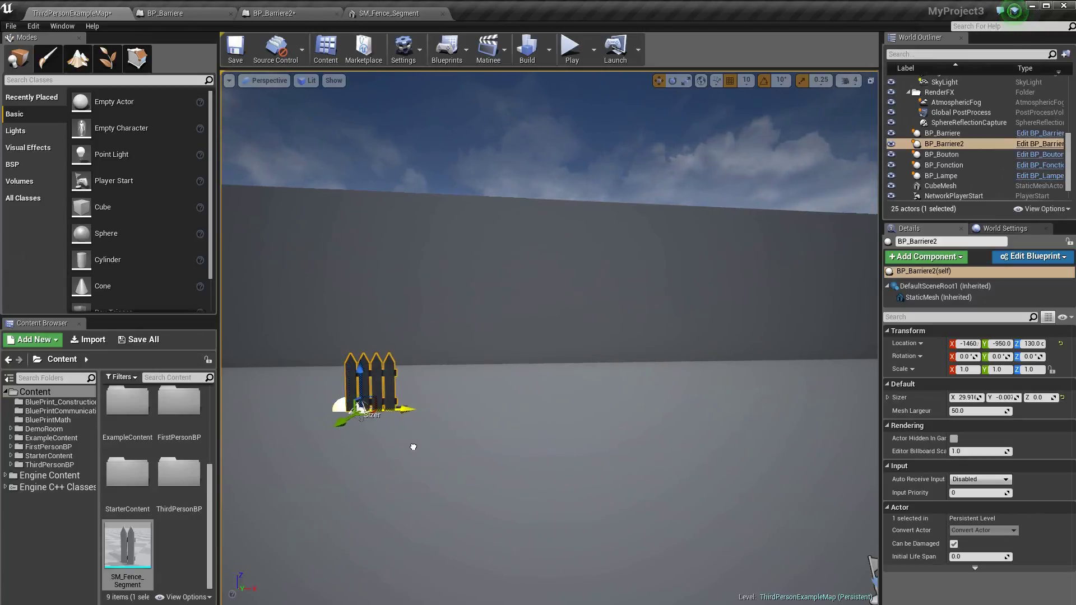